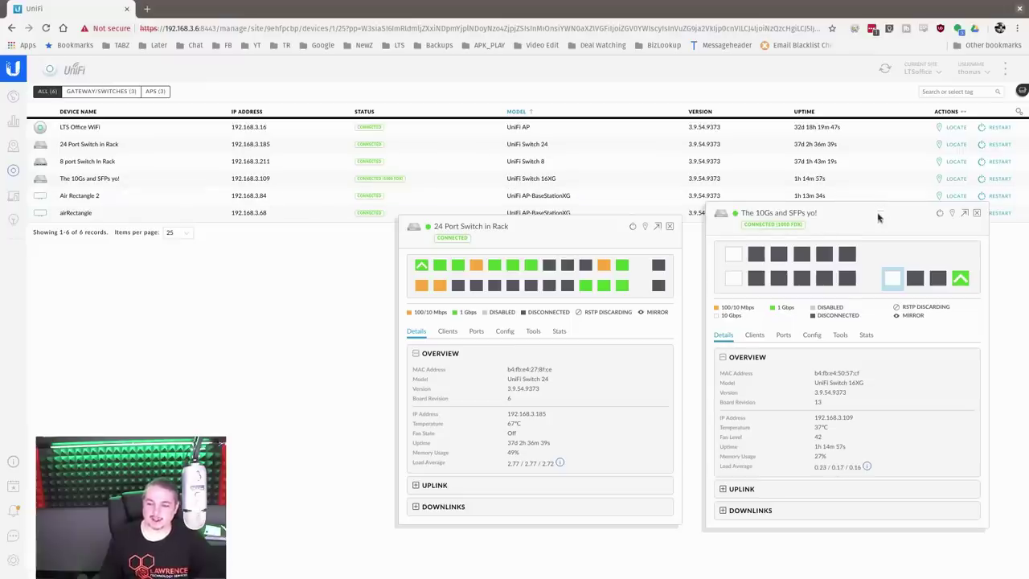
Nudge the 16XG switch panel down and read each SFP+ port's transceiver details card.
drag(882, 213, 887, 233)
mouse_move(753, 265)
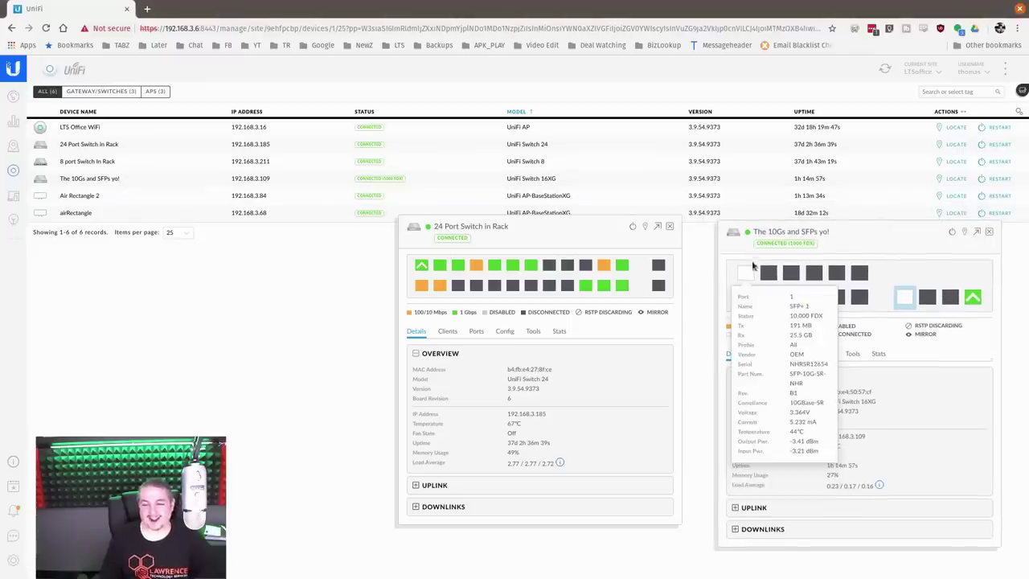
mouse_move(746, 298)
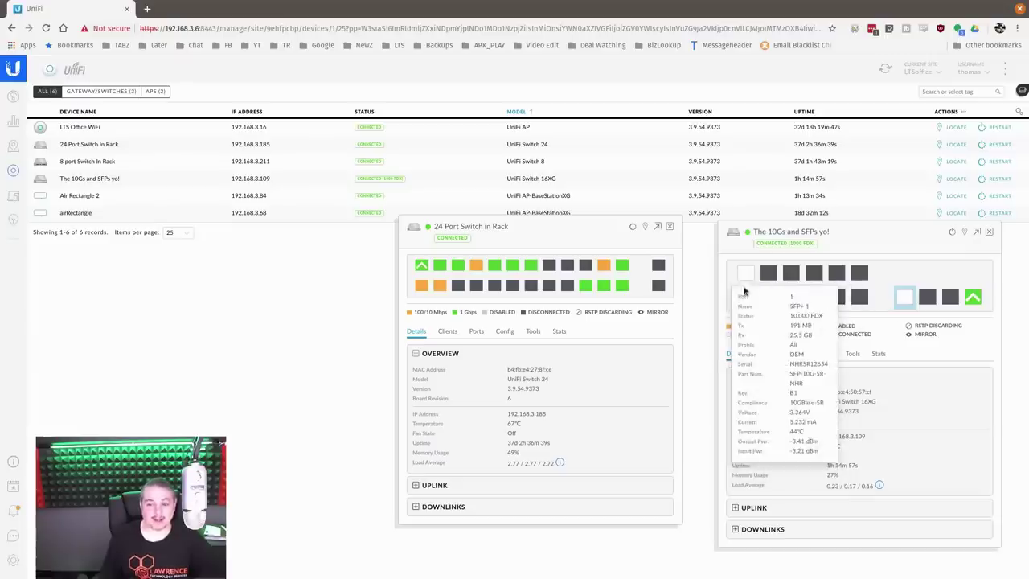
mouse_move(979, 301)
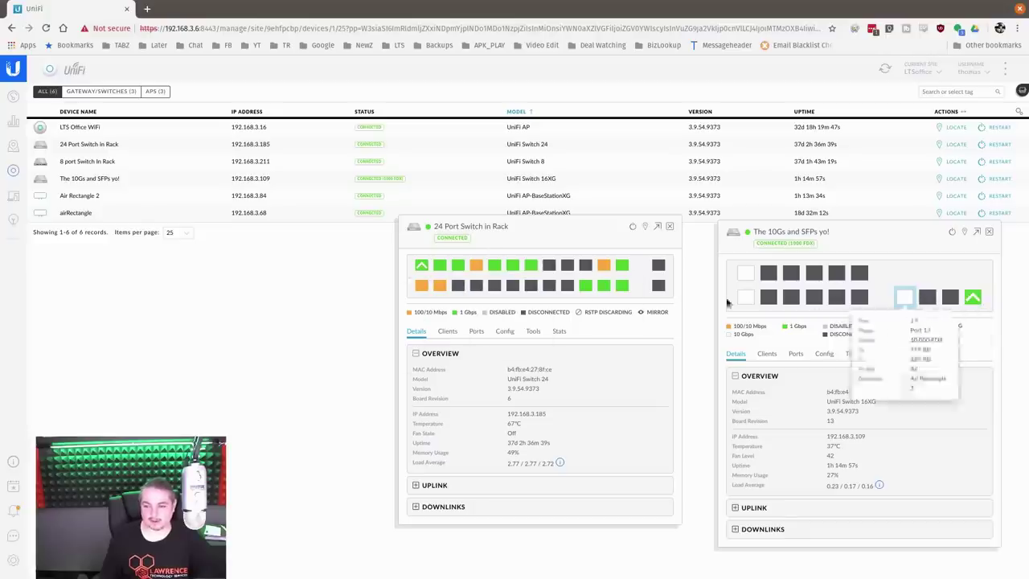
mouse_move(848, 297)
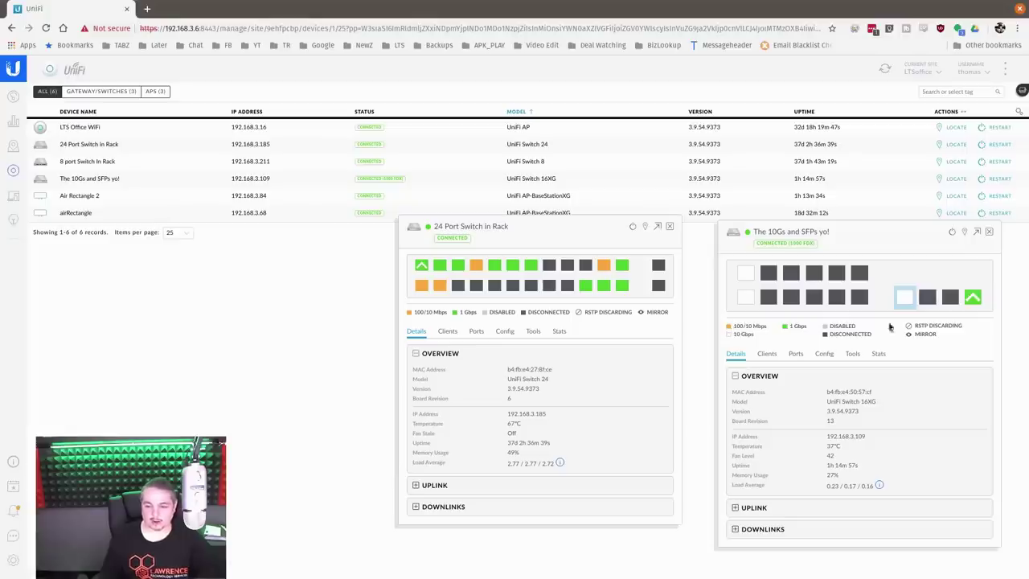
mouse_move(900, 307)
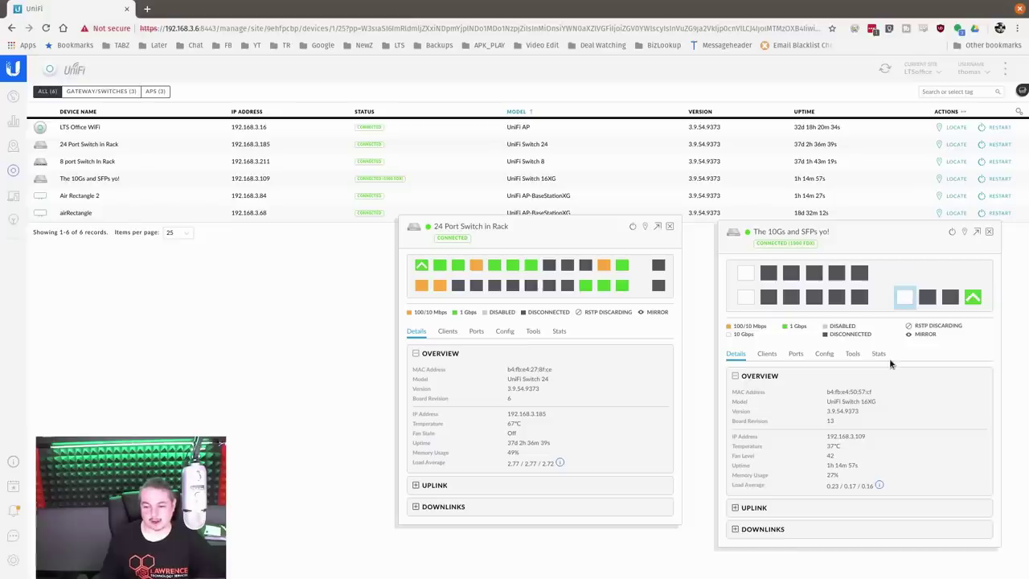
Try Manual negotiation and view the link speeds on port 13, then cancel with negotiation back on Auto.
click(904, 297)
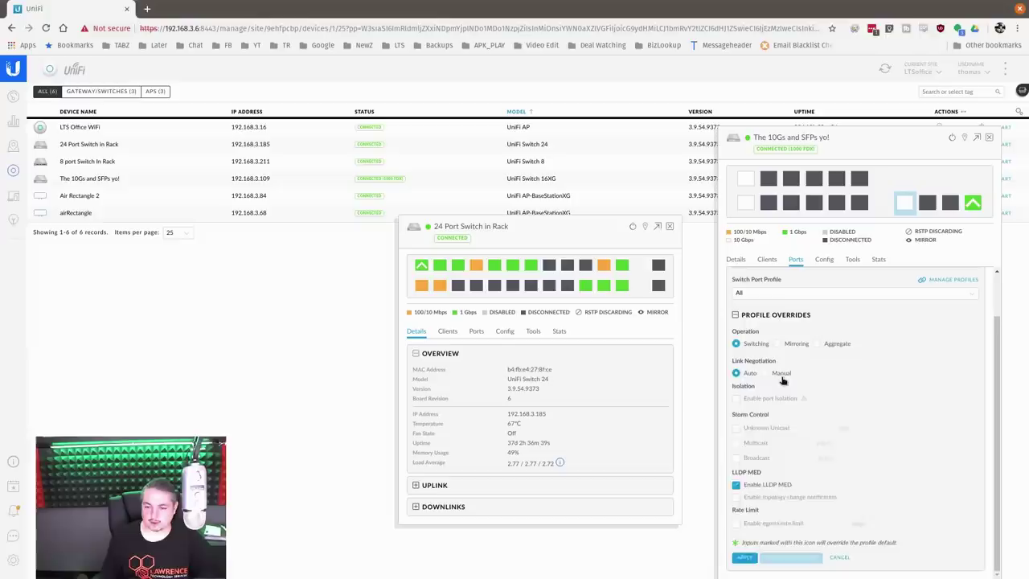
click(782, 374)
click(762, 425)
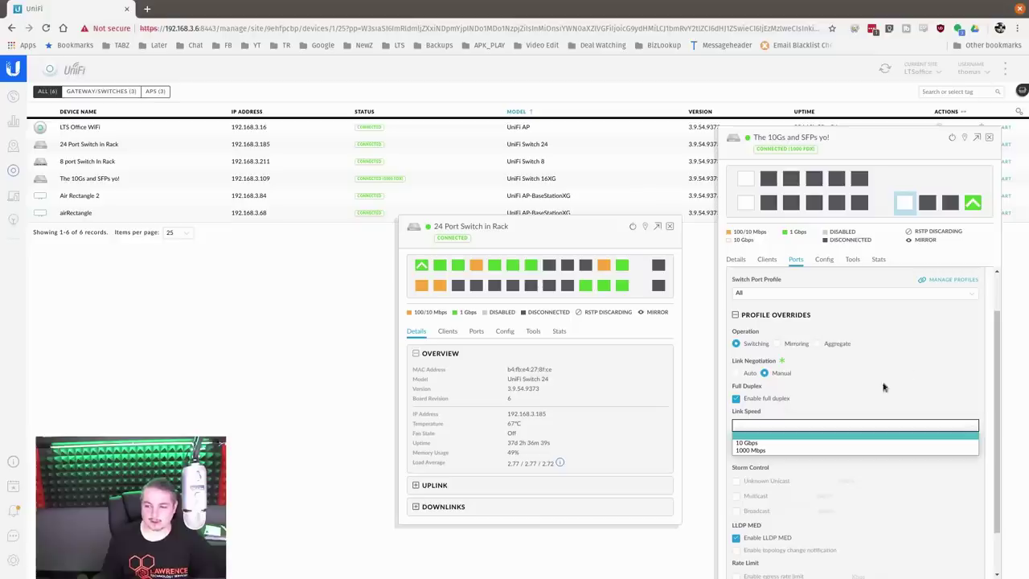
click(737, 376)
click(736, 374)
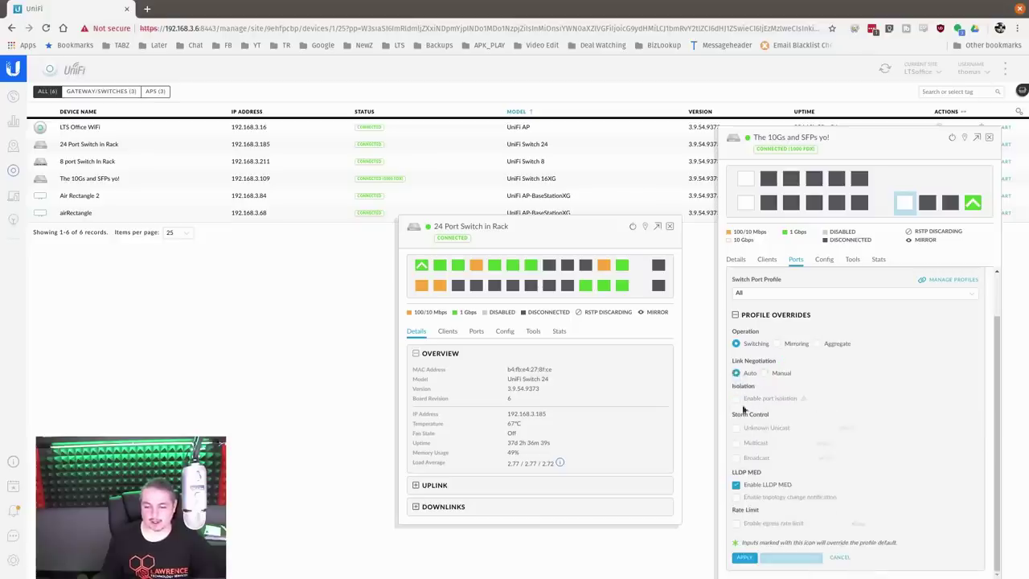
click(839, 558)
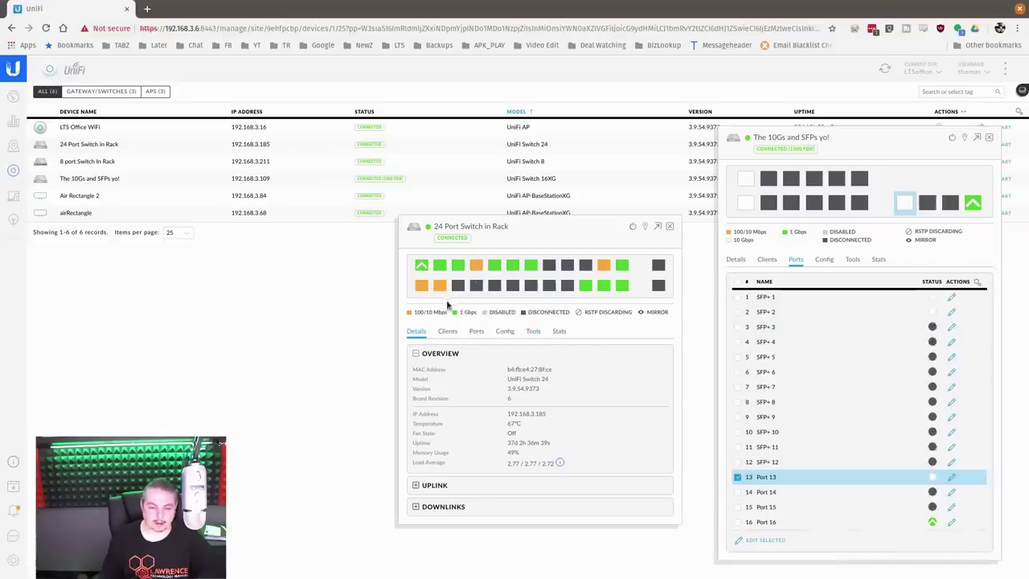
Edit port 7 on the 24 Port Switch in Rack and review its switch port profiles, keeping All.
click(476, 265)
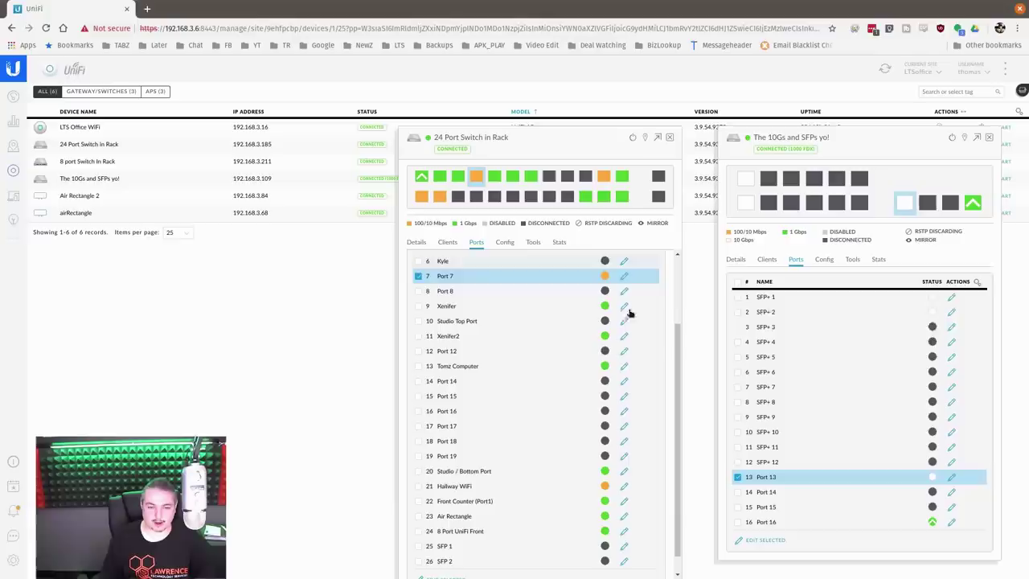
click(623, 276)
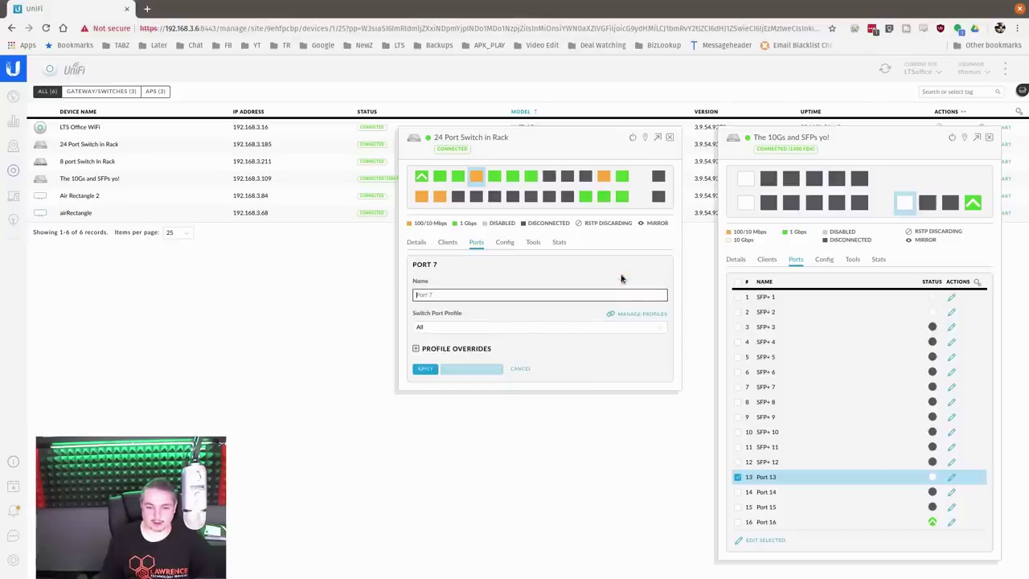
click(473, 327)
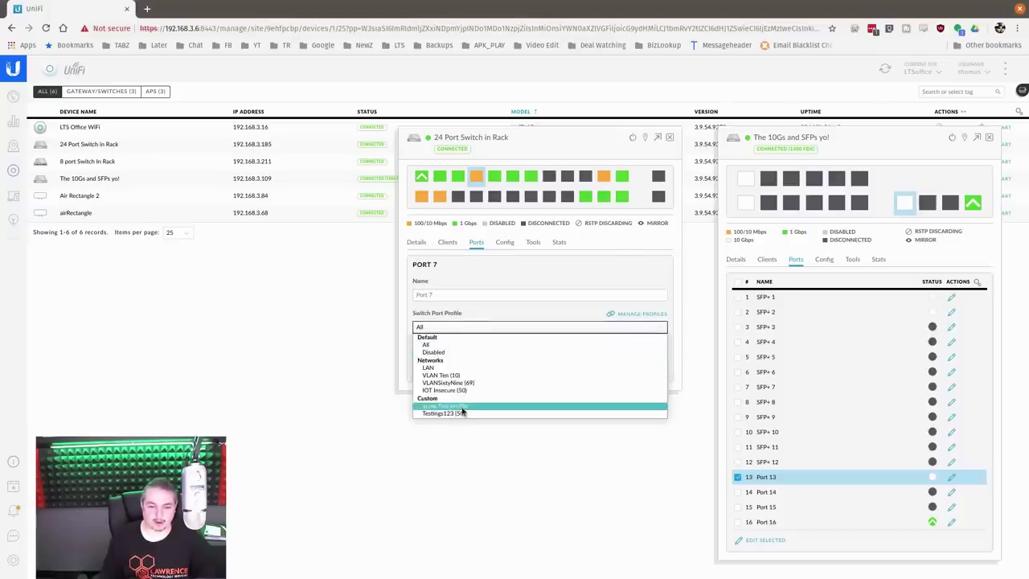
click(493, 327)
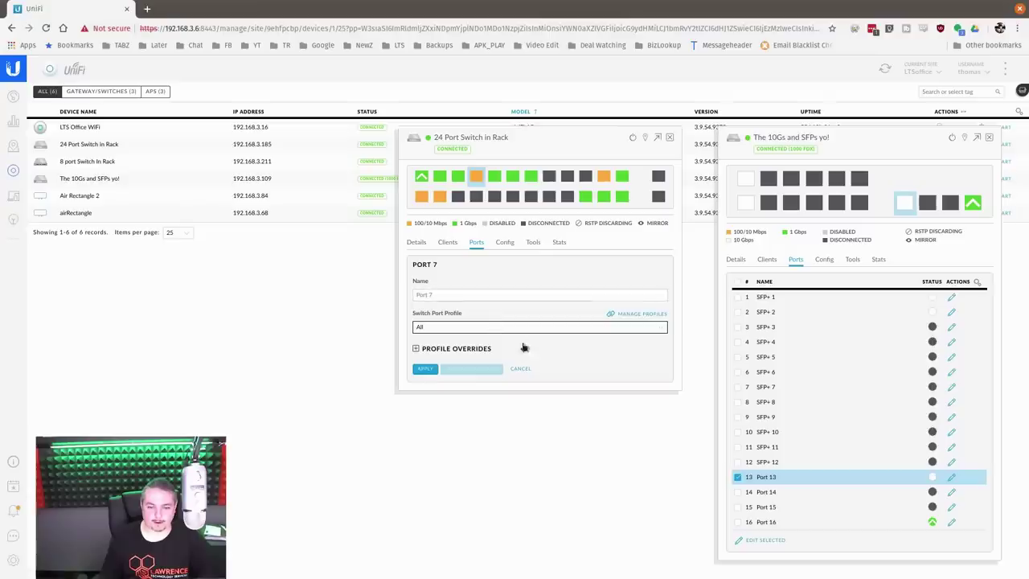
Expand port 7's overrides, set Manual negotiation to list its link speeds, then close the panel.
click(481, 352)
click(447, 374)
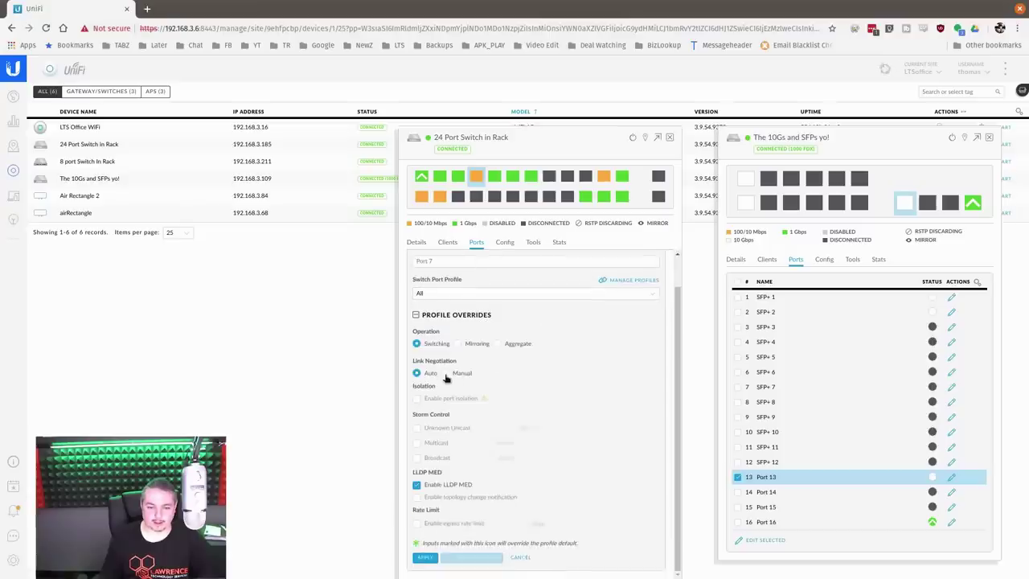
click(441, 425)
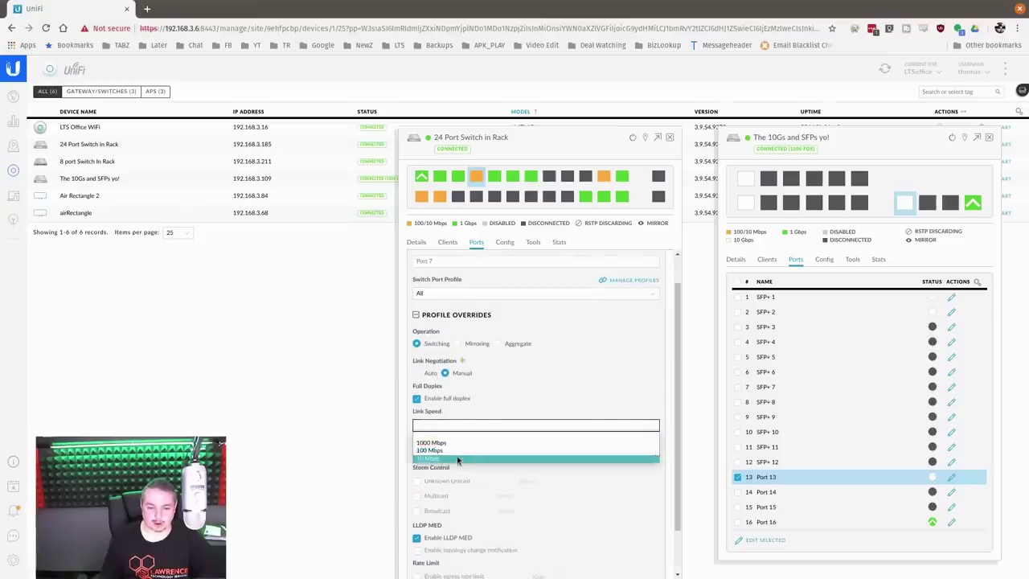
click(671, 140)
click(671, 140)
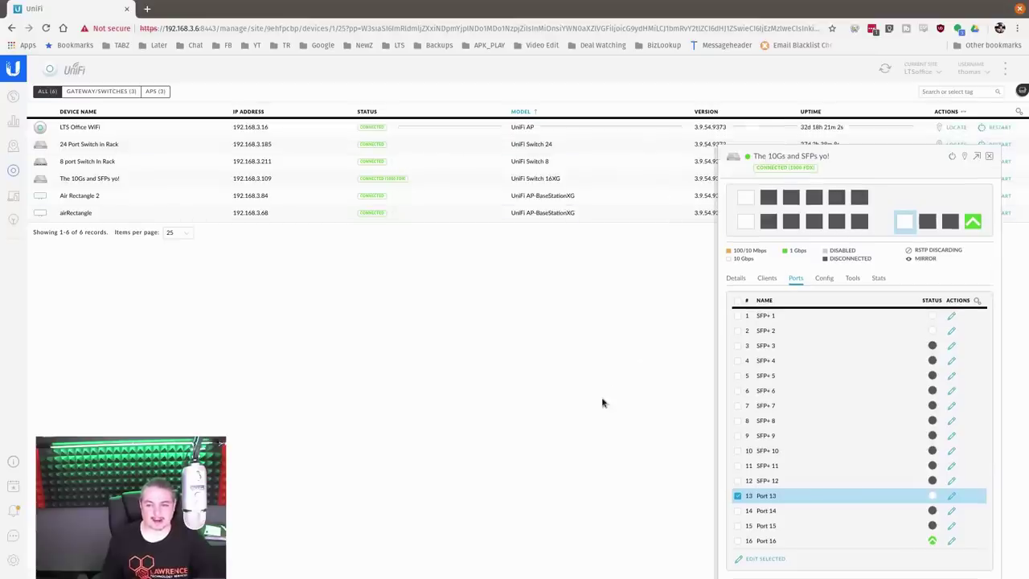
Cycle through the 10G switch's Details, Clients, Tools and Stats tabs, ending on Config.
click(736, 278)
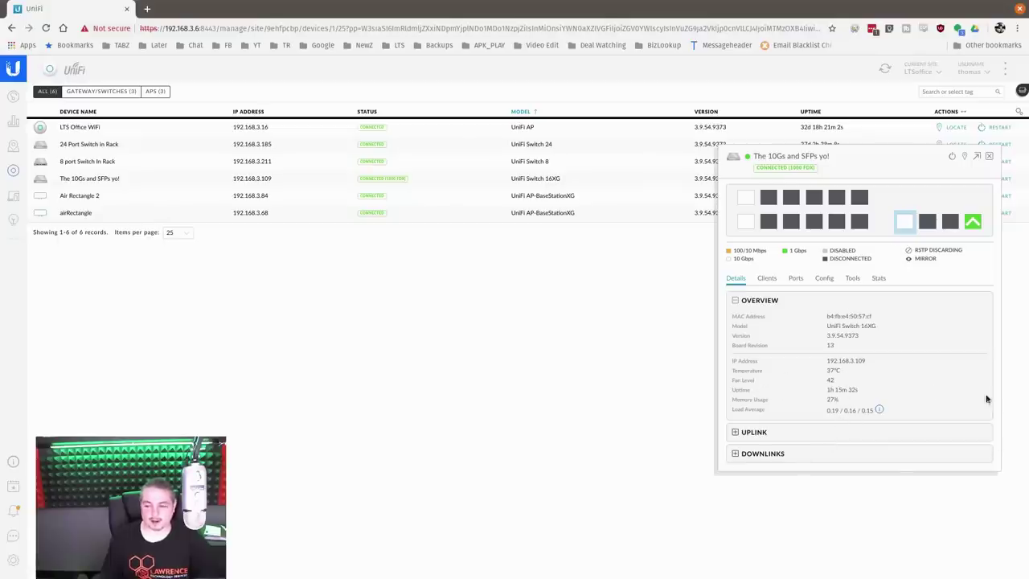
mouse_move(878, 410)
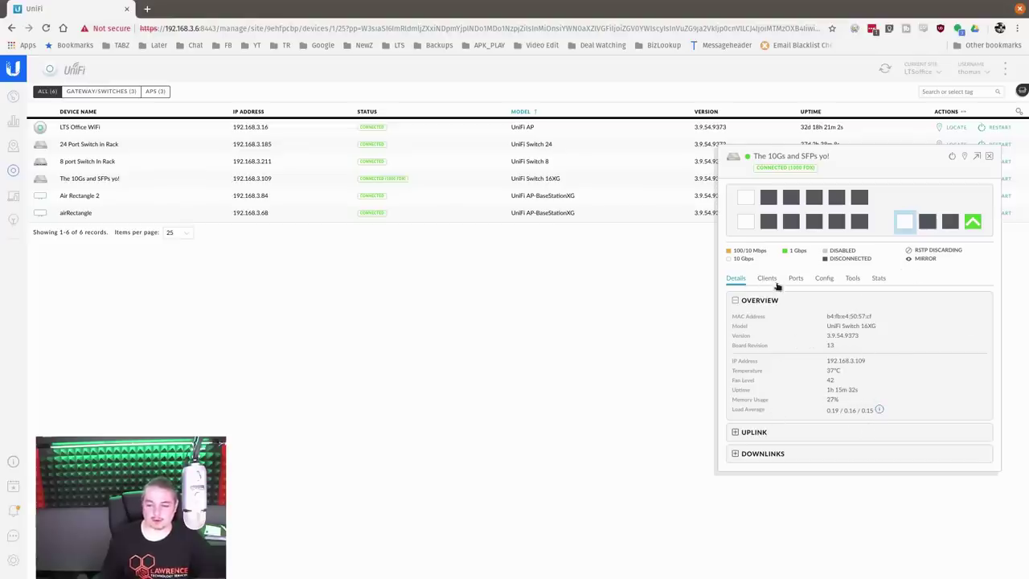
click(767, 279)
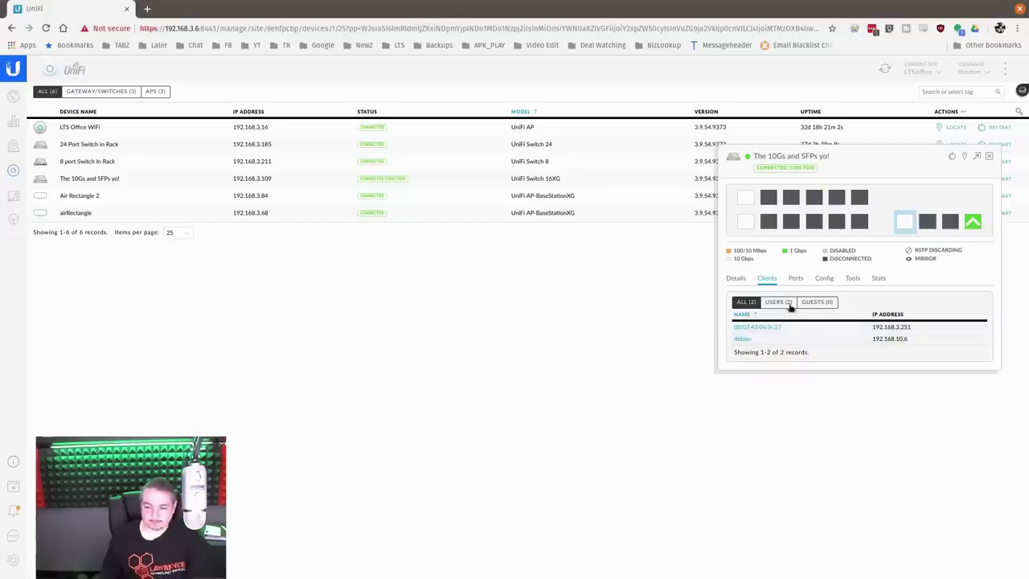
click(852, 277)
click(879, 279)
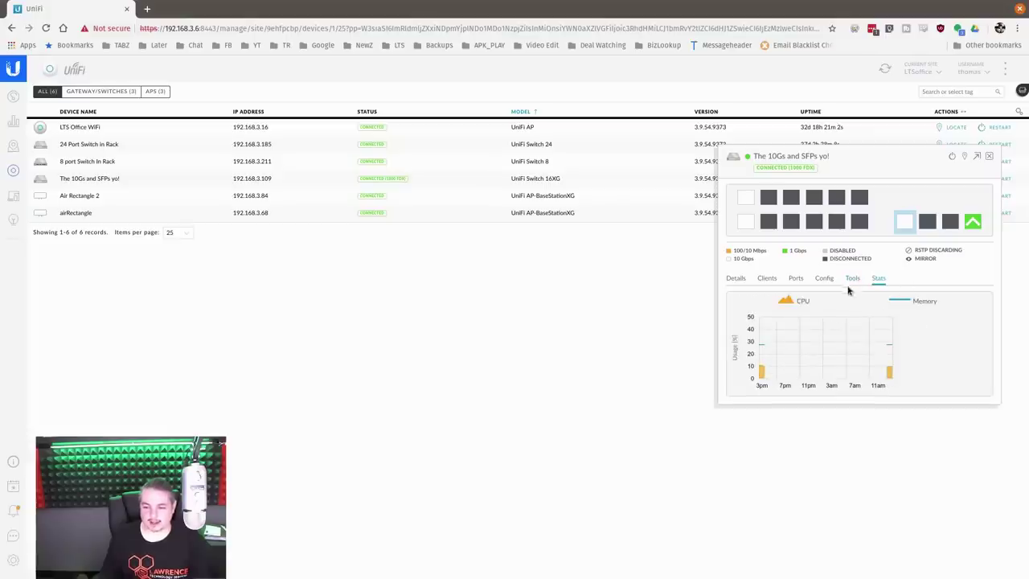
click(828, 279)
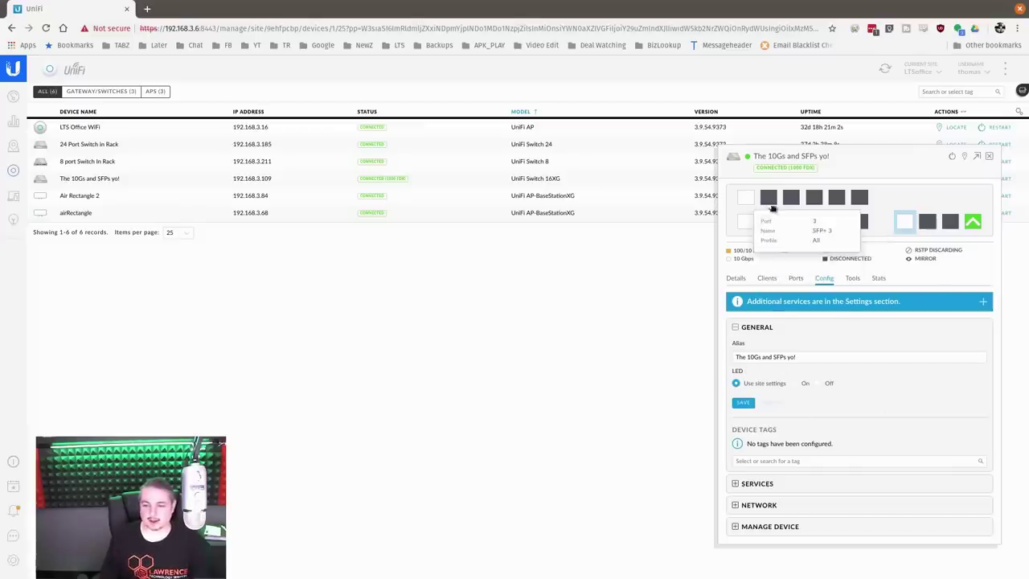
Open SFP+ 1's editor, view its switch port profiles keeping All, and cancel.
click(746, 197)
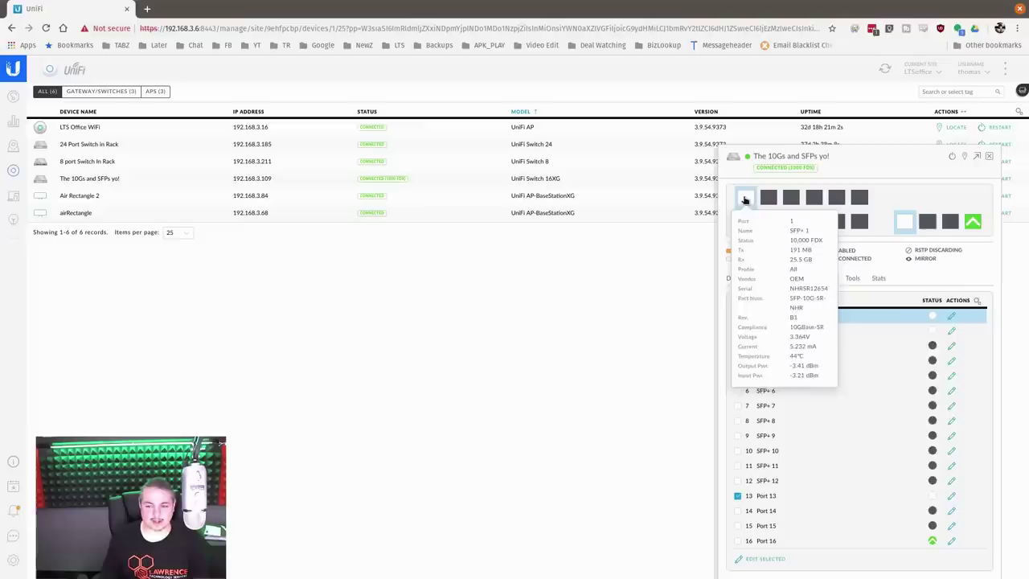
click(951, 309)
click(798, 358)
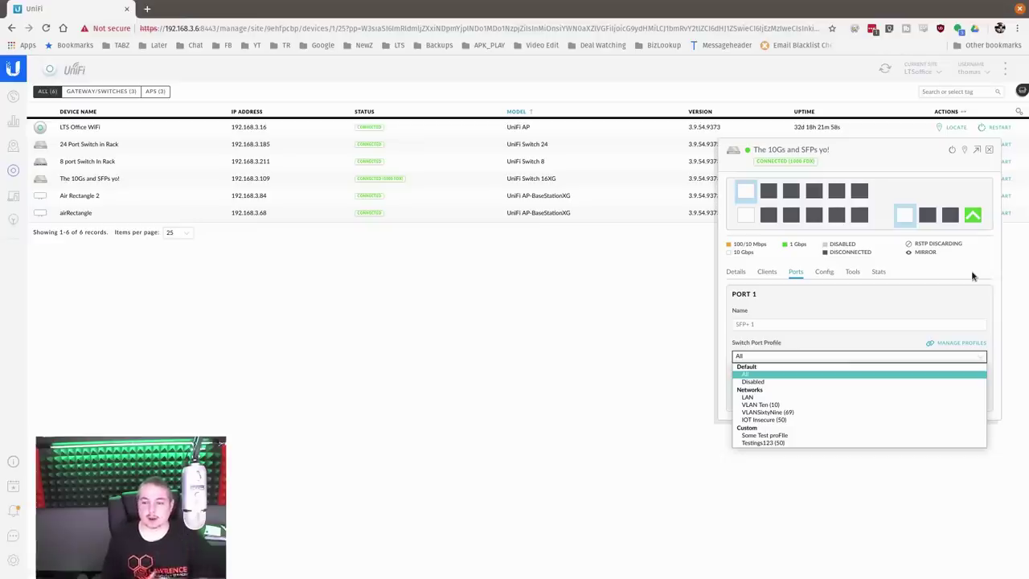
click(875, 313)
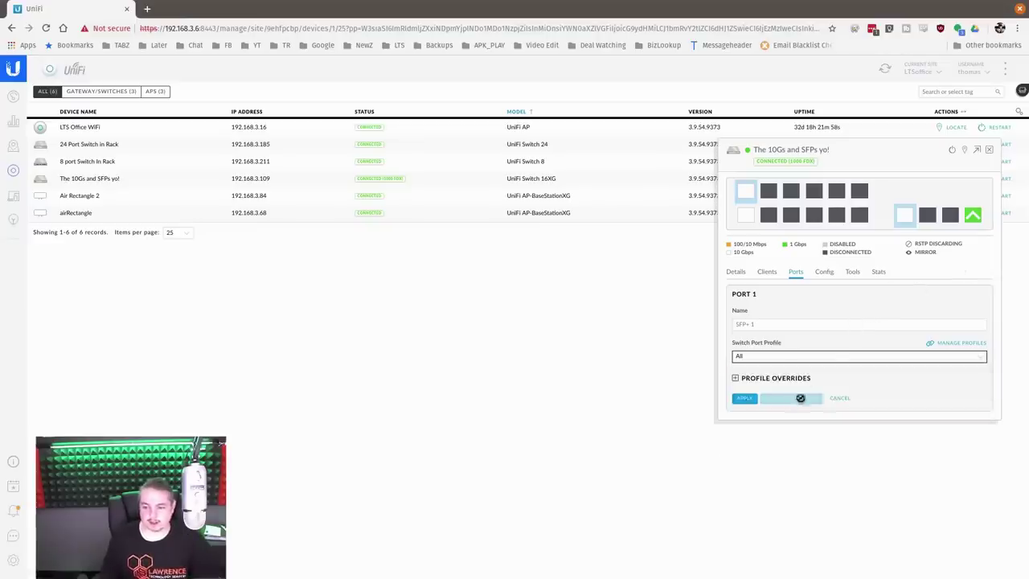
click(844, 398)
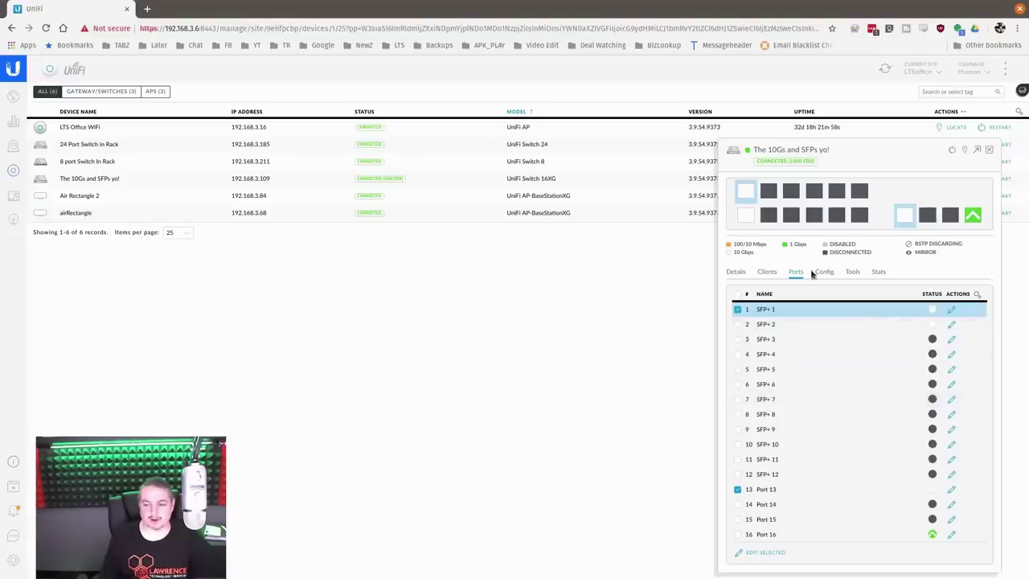
Show the switch's overview details and select SFP+ 2 in the port list.
click(738, 275)
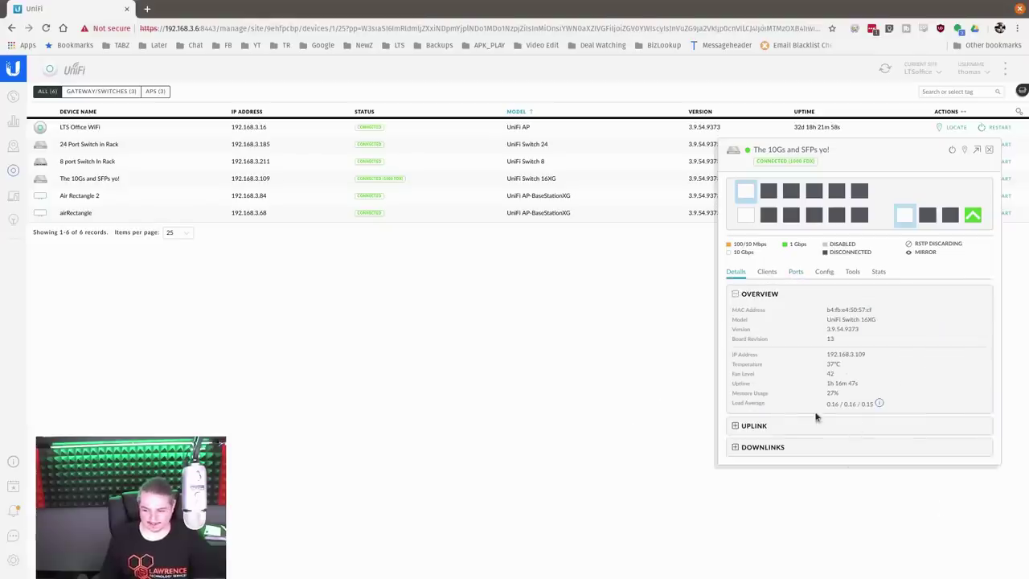
mouse_move(746, 215)
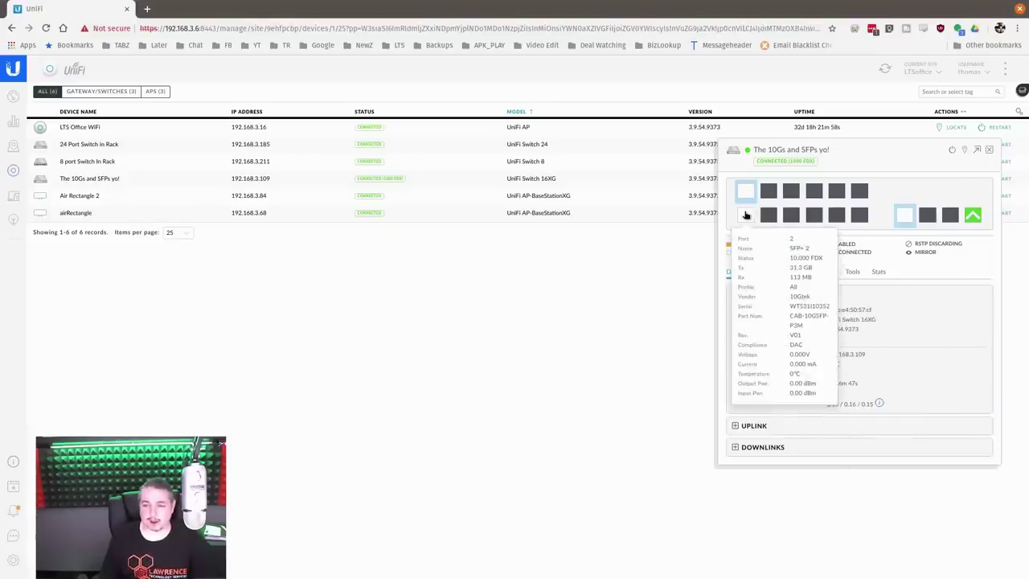
click(747, 215)
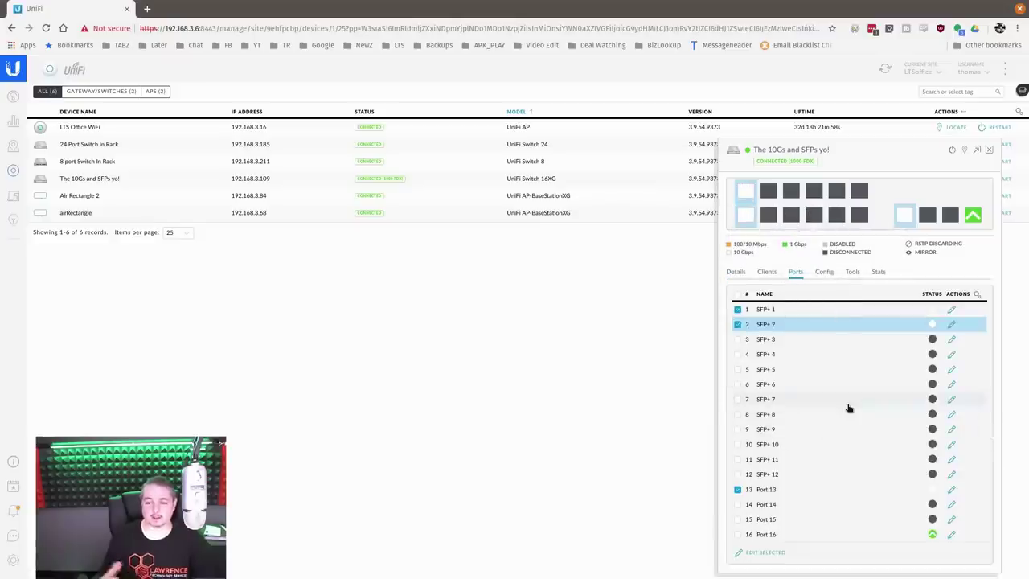
mouse_move(747, 197)
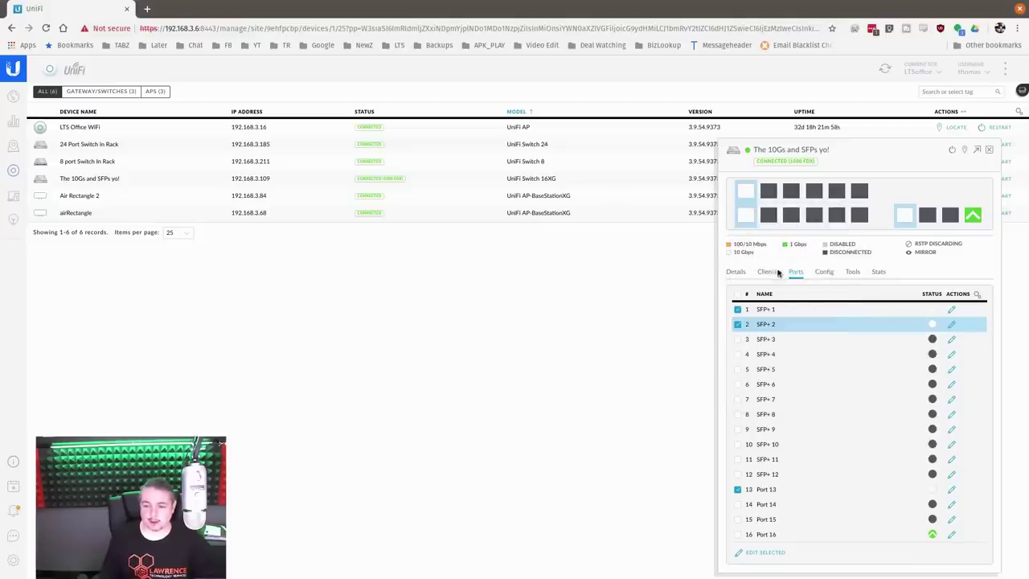
Edit Port 1's profile overrides with Aggregate Ports set to 2, then cancel back to the ports.
click(952, 313)
click(804, 378)
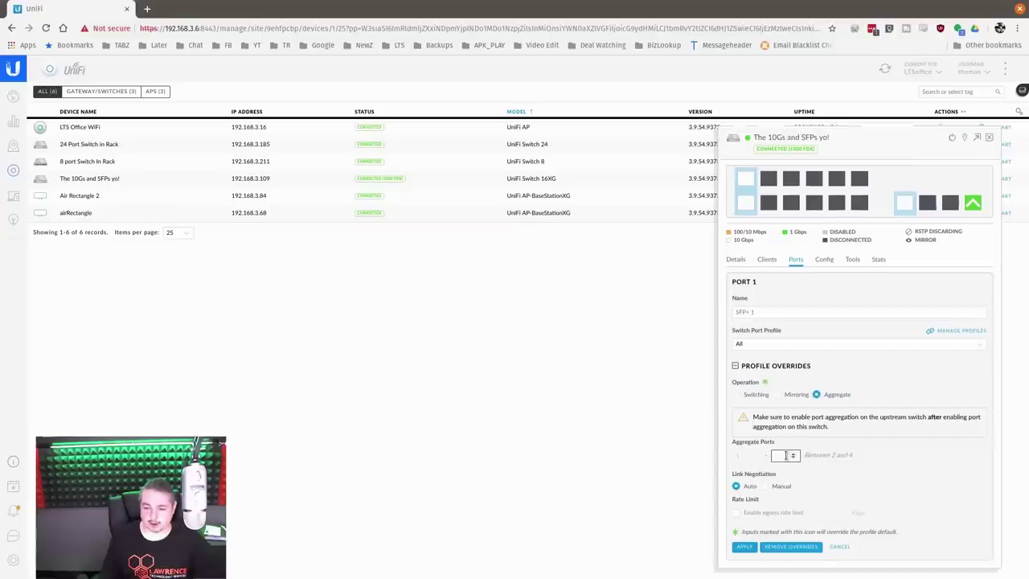
click(792, 454)
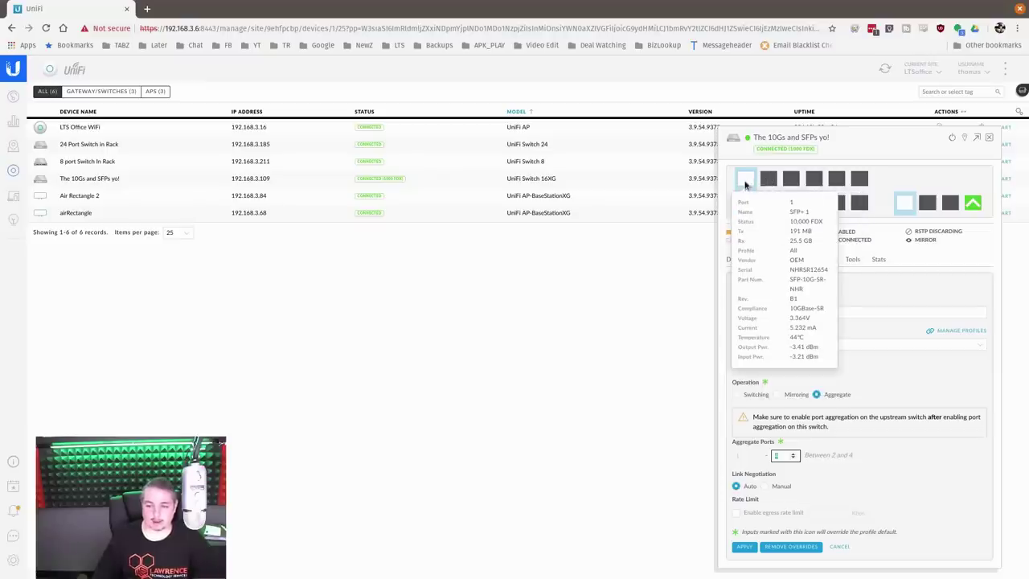
mouse_move(842, 180)
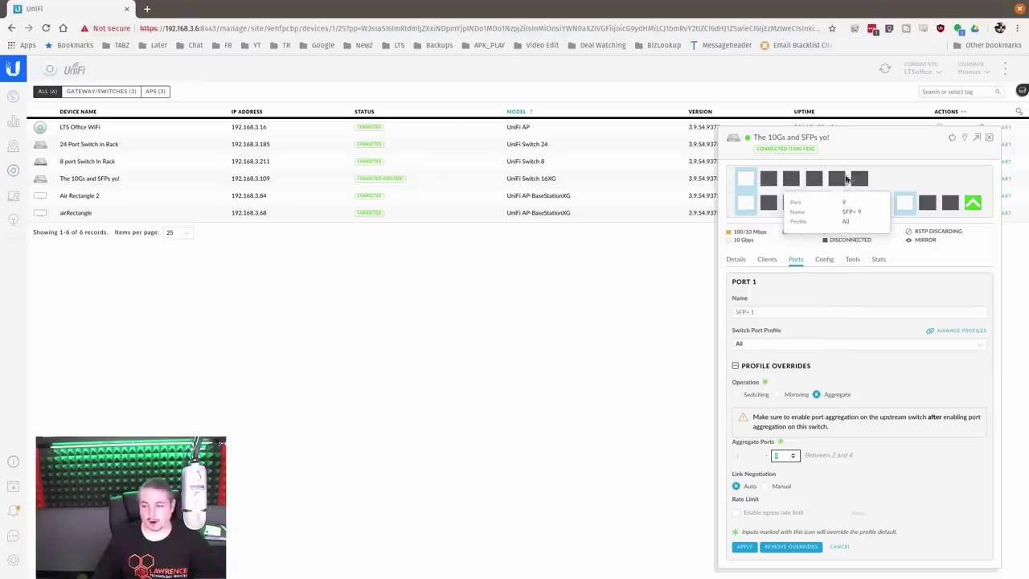
mouse_move(865, 205)
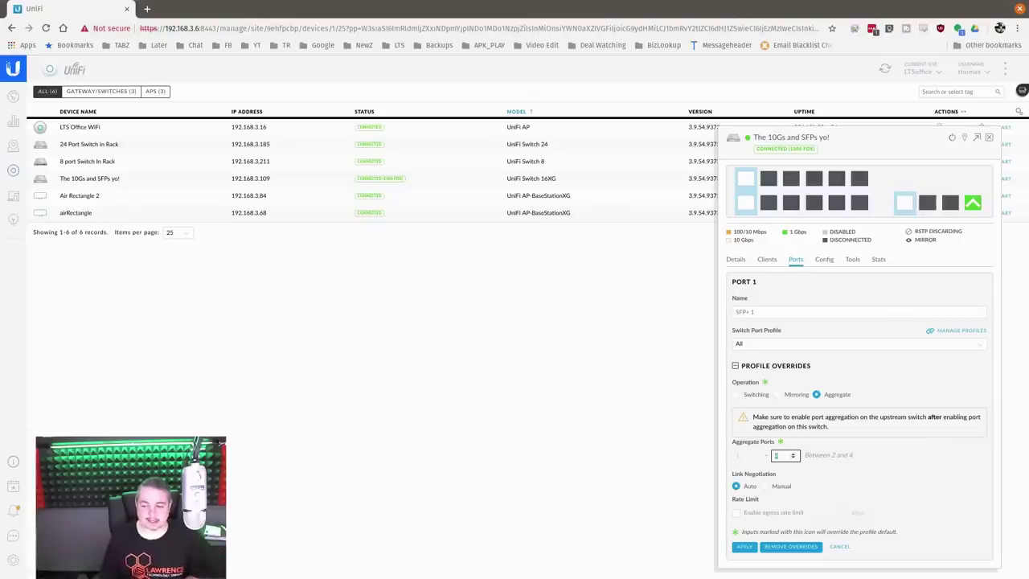
click(841, 547)
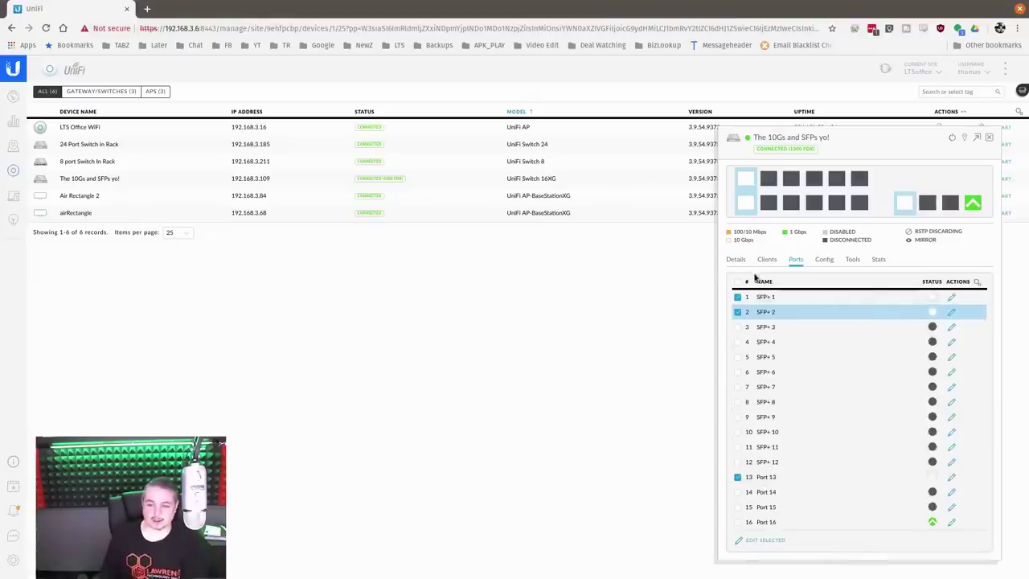
Adjust the port checkboxes so only SFP+ 12 remains selected.
click(737, 297)
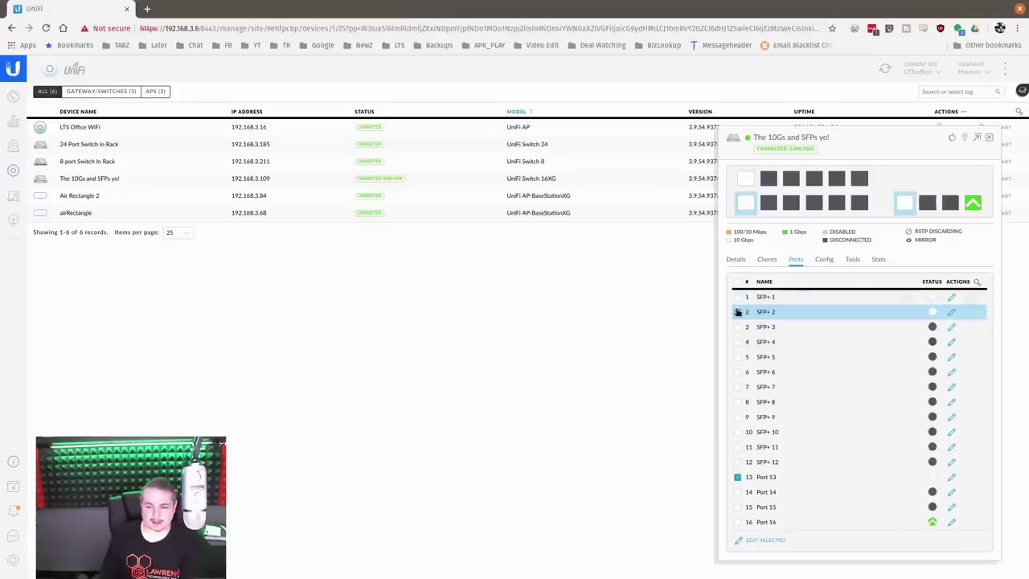
click(737, 312)
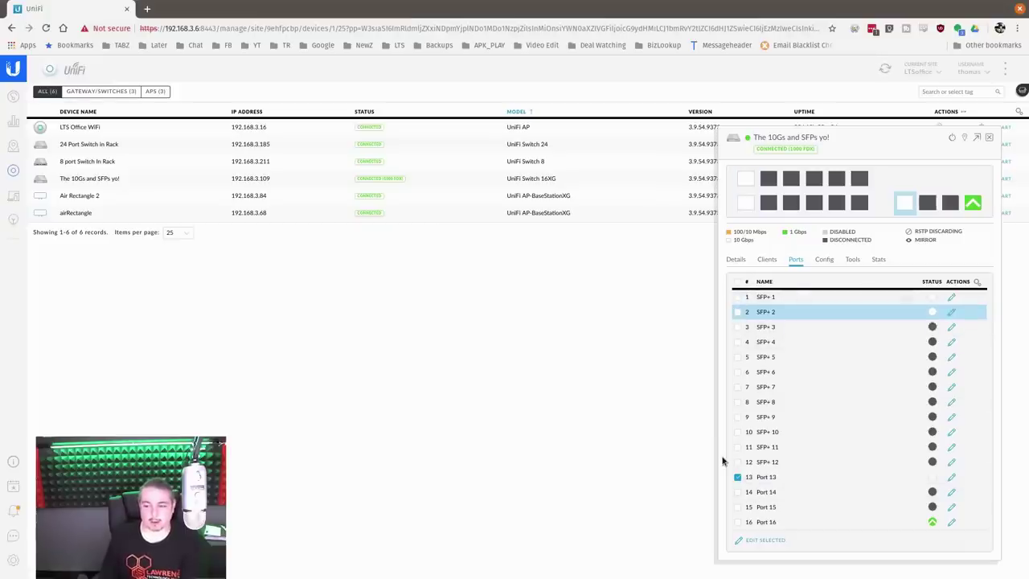
click(927, 202)
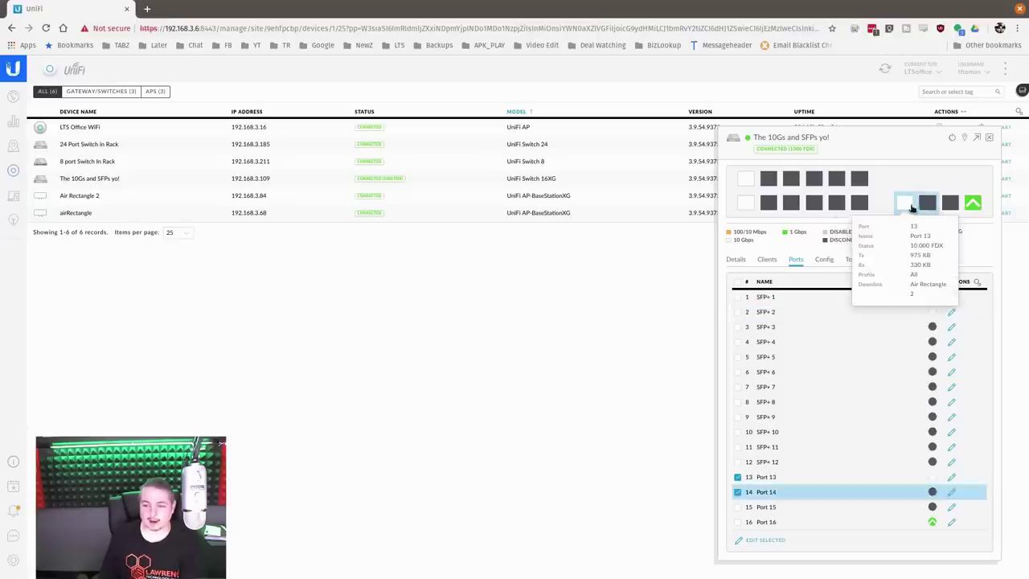
click(911, 205)
click(927, 203)
click(950, 202)
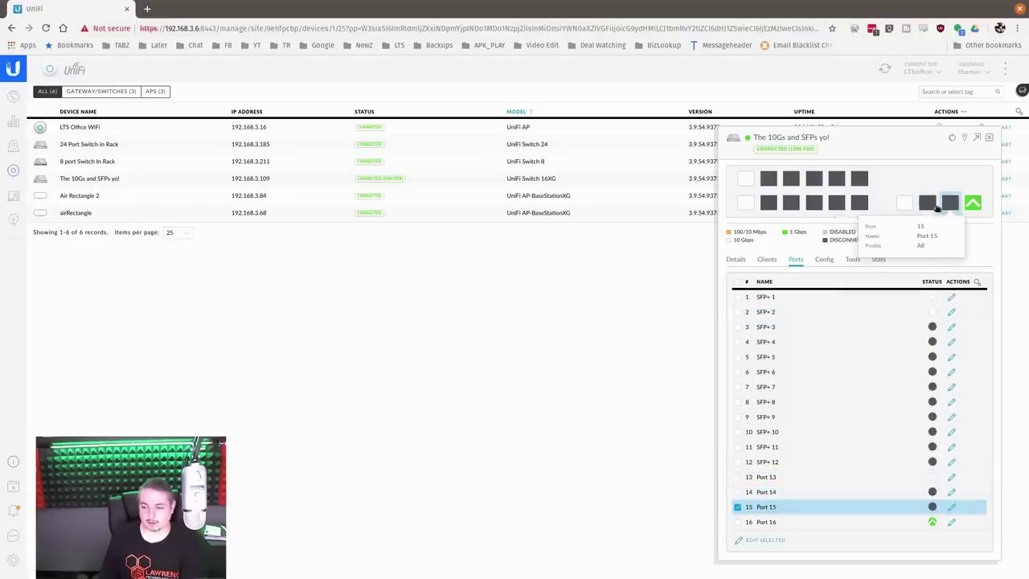
click(911, 205)
click(859, 203)
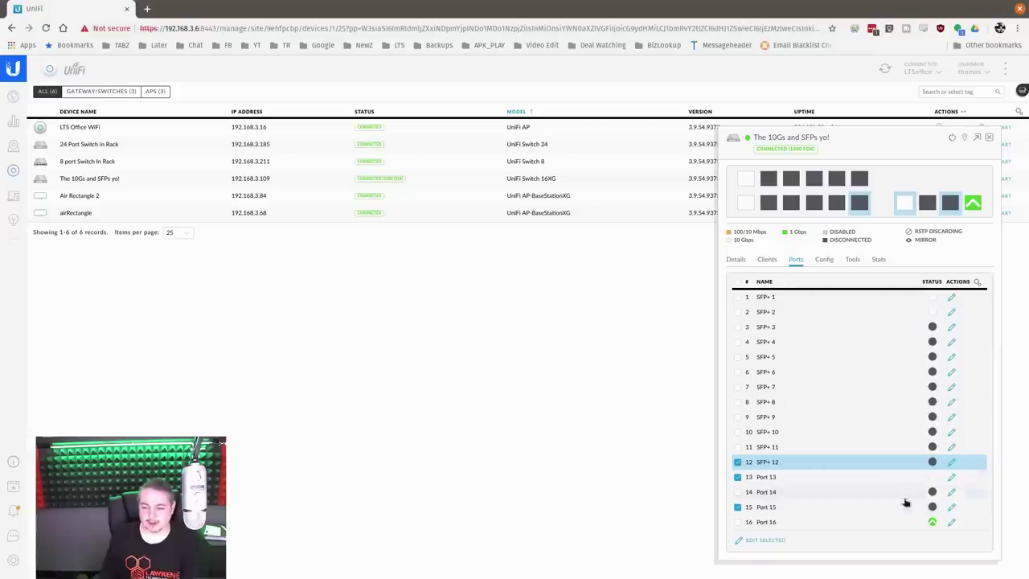
click(738, 478)
click(738, 507)
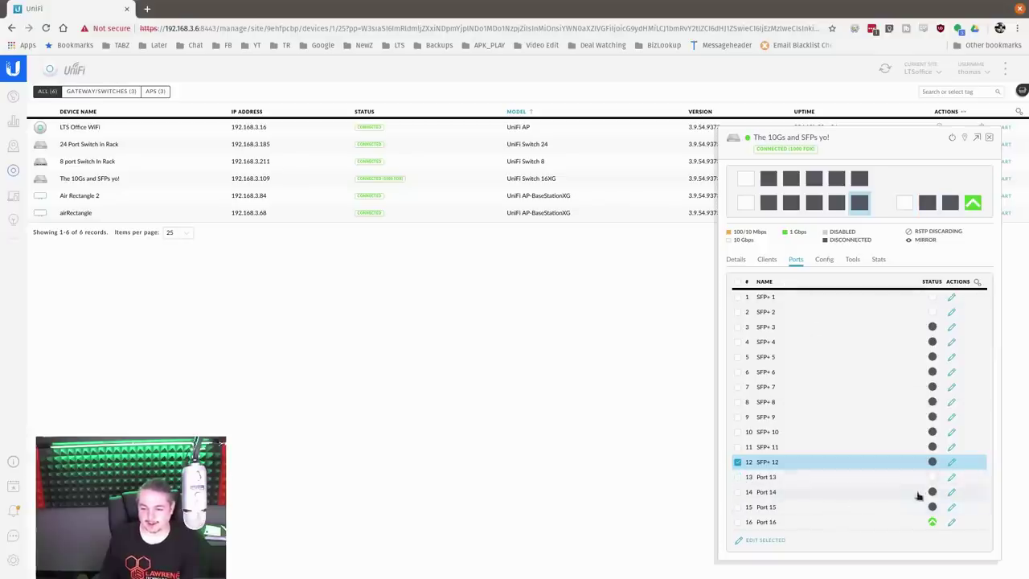
Open SFP+ 12's editor, expand its profile overrides, then cancel back to the ports.
click(951, 462)
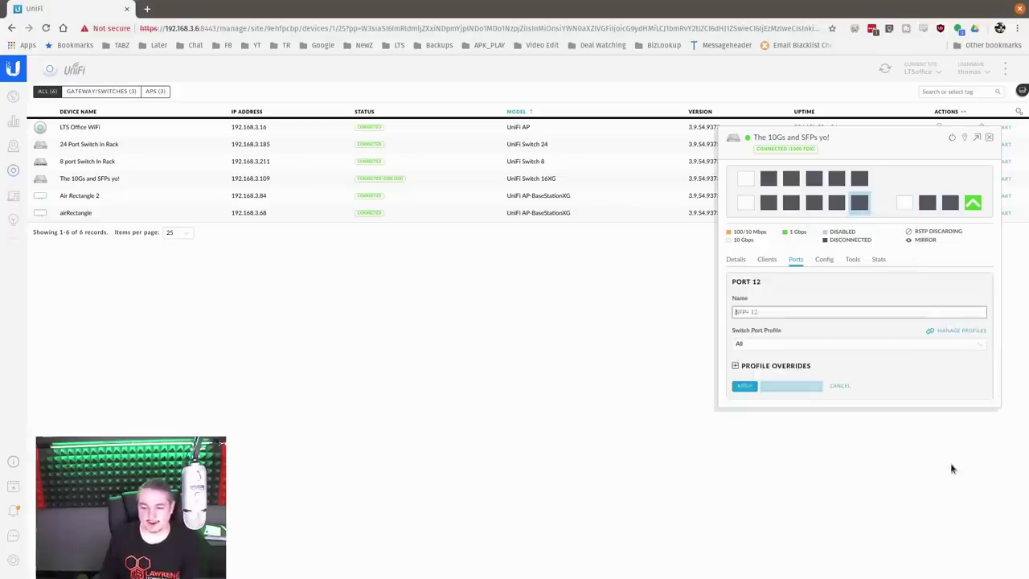
click(774, 366)
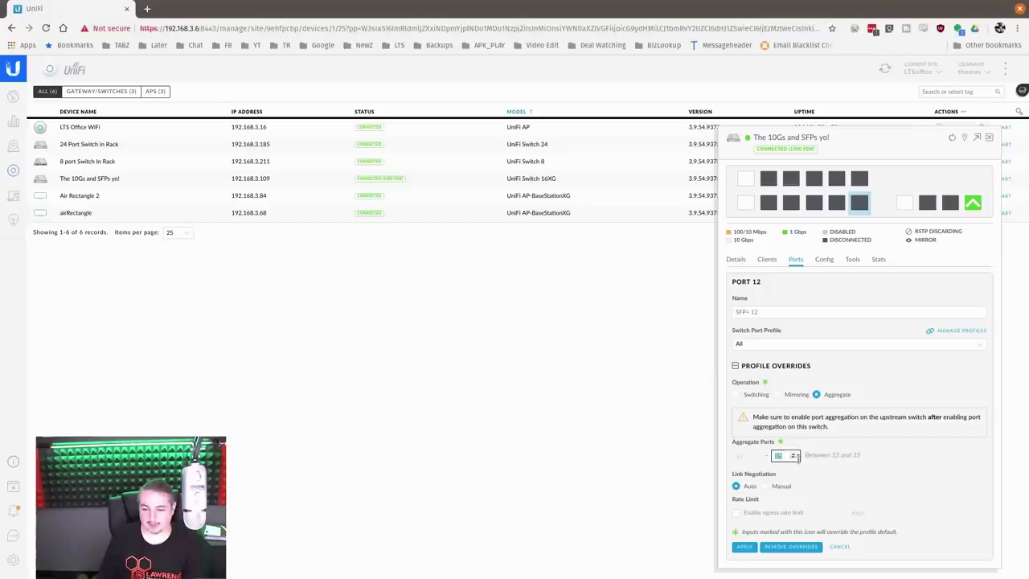
click(839, 546)
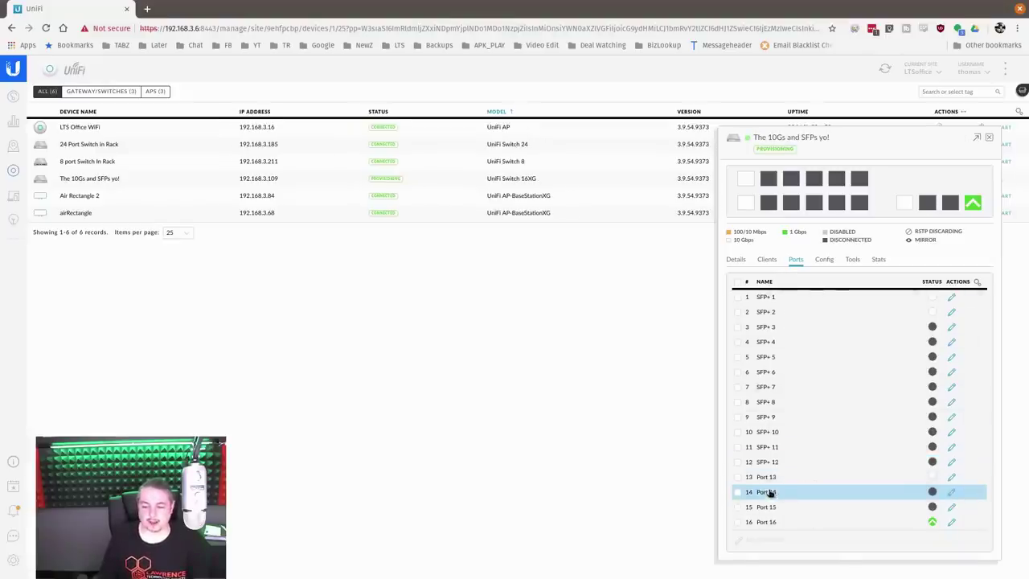
Review Port 14's overrides, trying an Mbps egress rate limit but leaving it disabled.
click(952, 492)
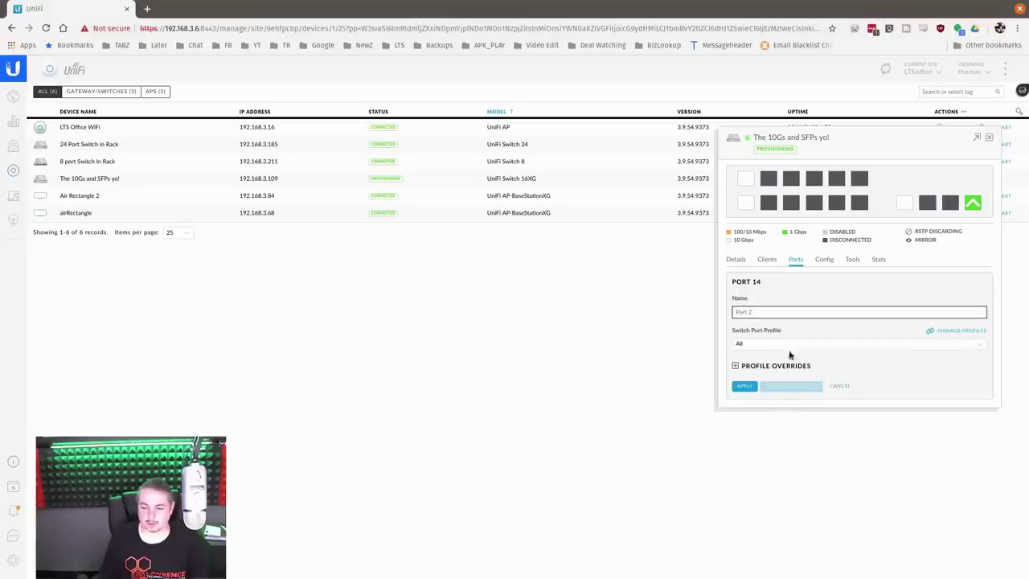
click(751, 365)
scroll(898, 464, down, 1)
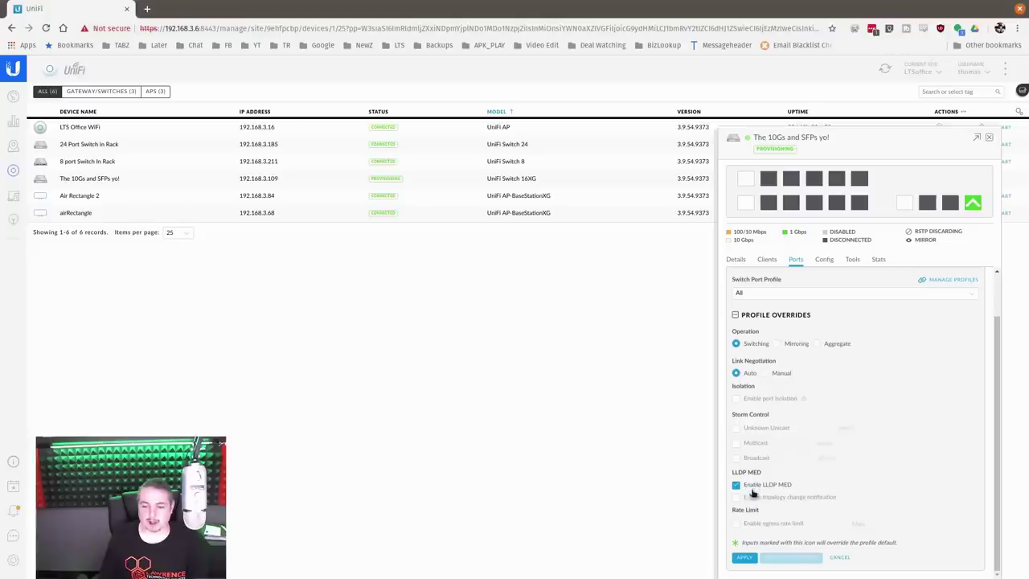
click(770, 524)
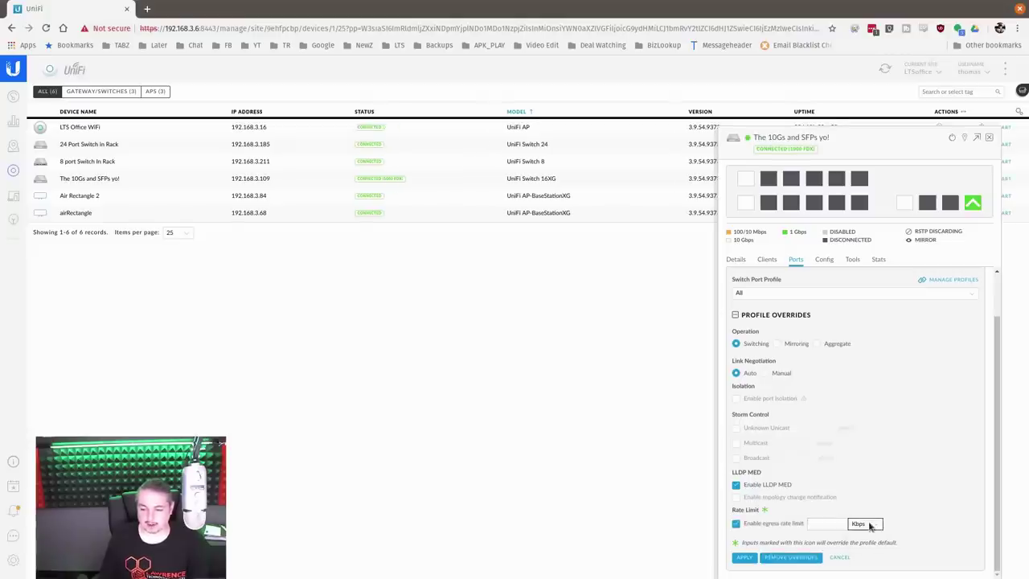
click(860, 523)
click(864, 543)
click(820, 524)
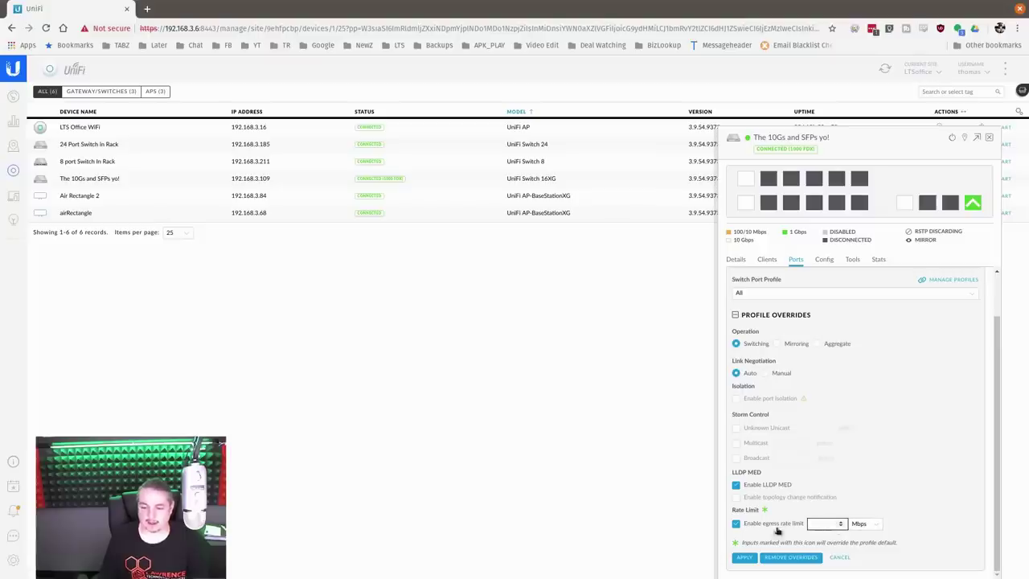
click(750, 525)
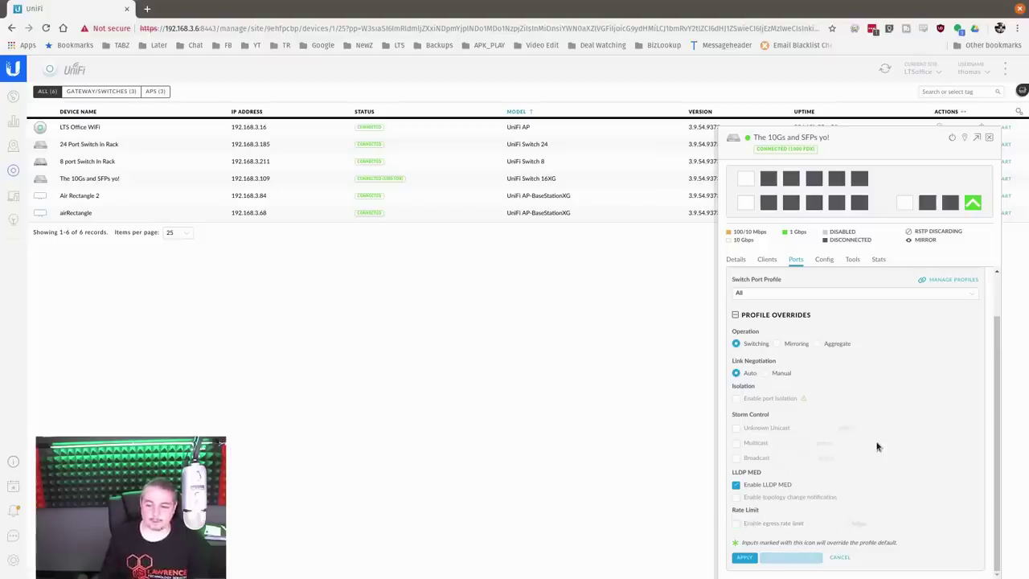
mouse_move(803, 400)
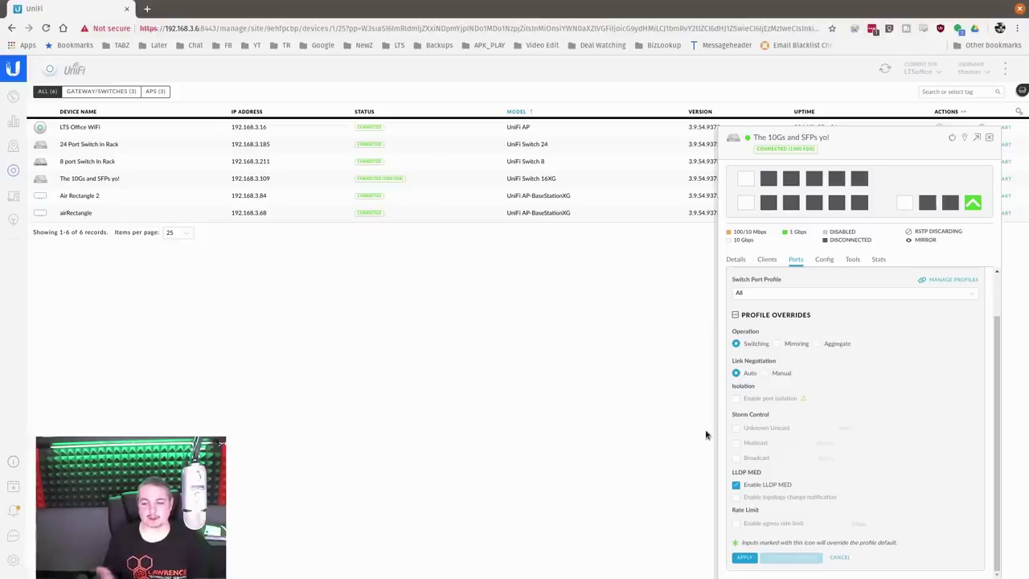
Collapse and re-expand the 16XG switch's Overview section, then close its detail panel.
click(734, 259)
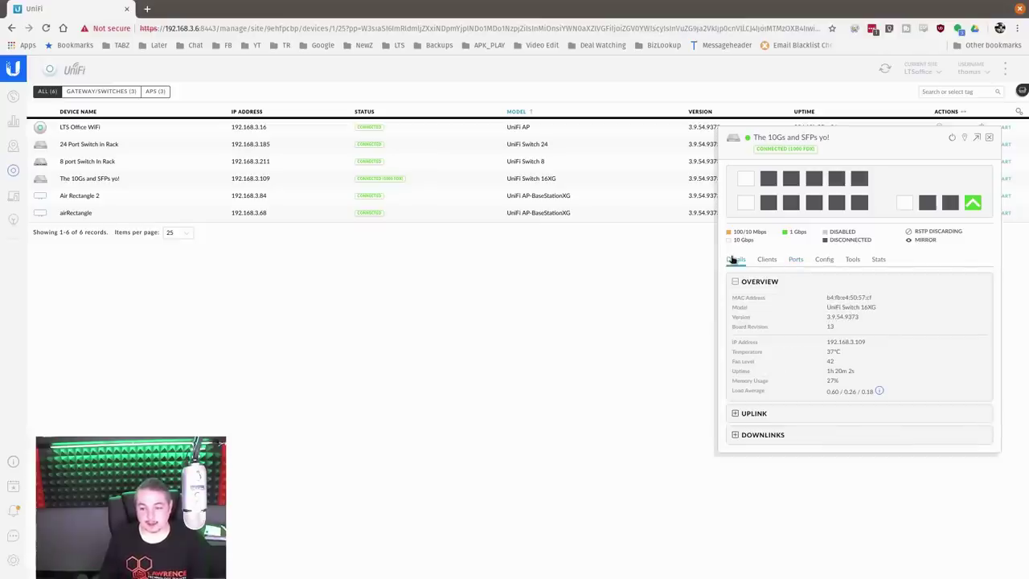
click(733, 281)
click(734, 282)
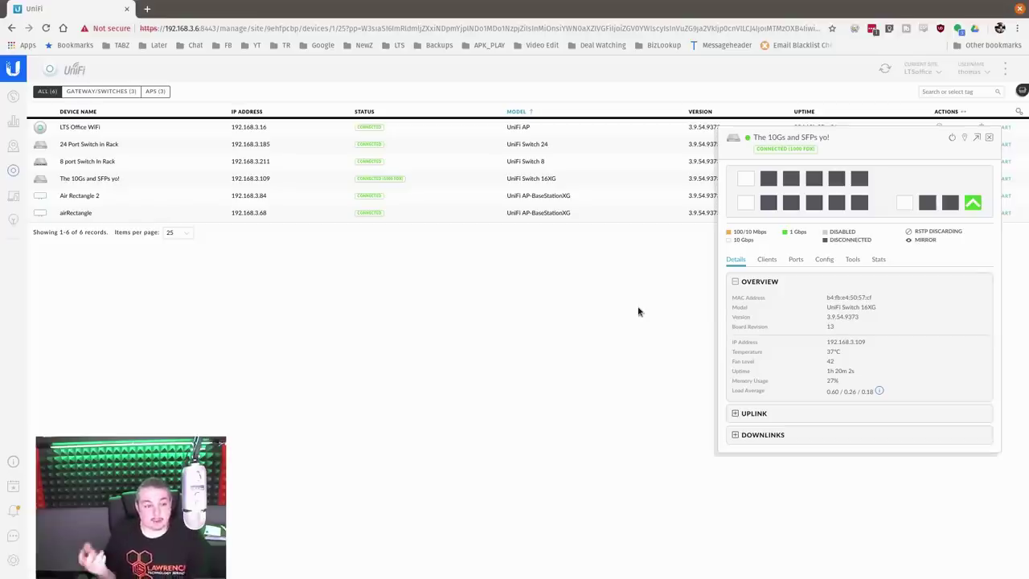
click(990, 138)
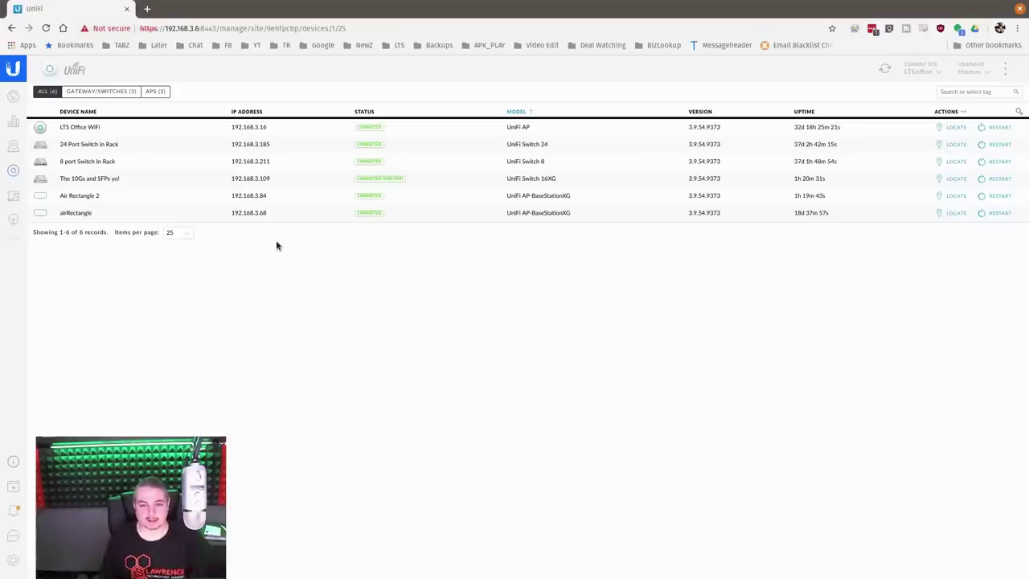
Reopen The 10Gs and SFPs yo! port list and check SFP+ 1's 10GBase-SR transceiver info.
click(118, 179)
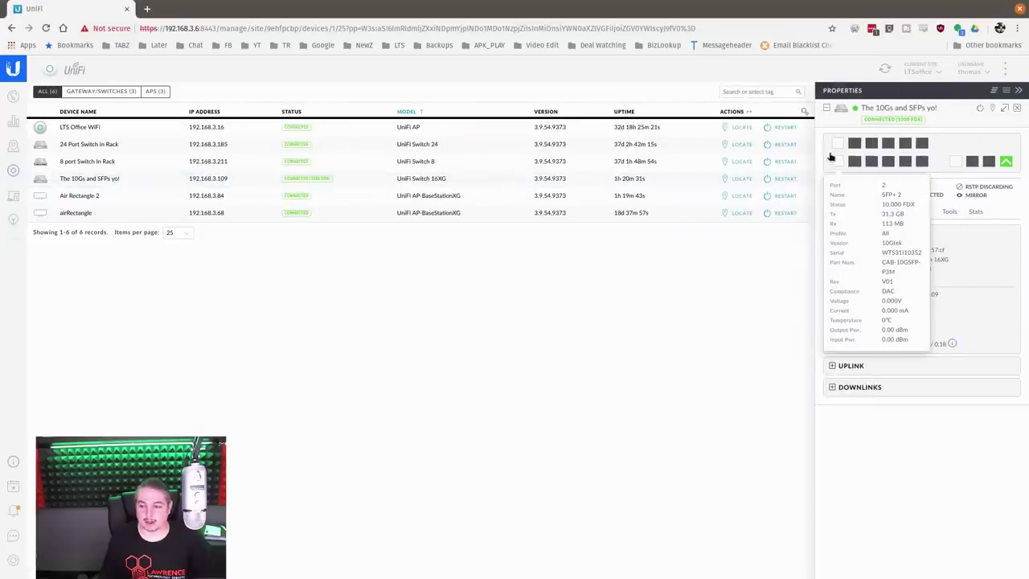
click(836, 162)
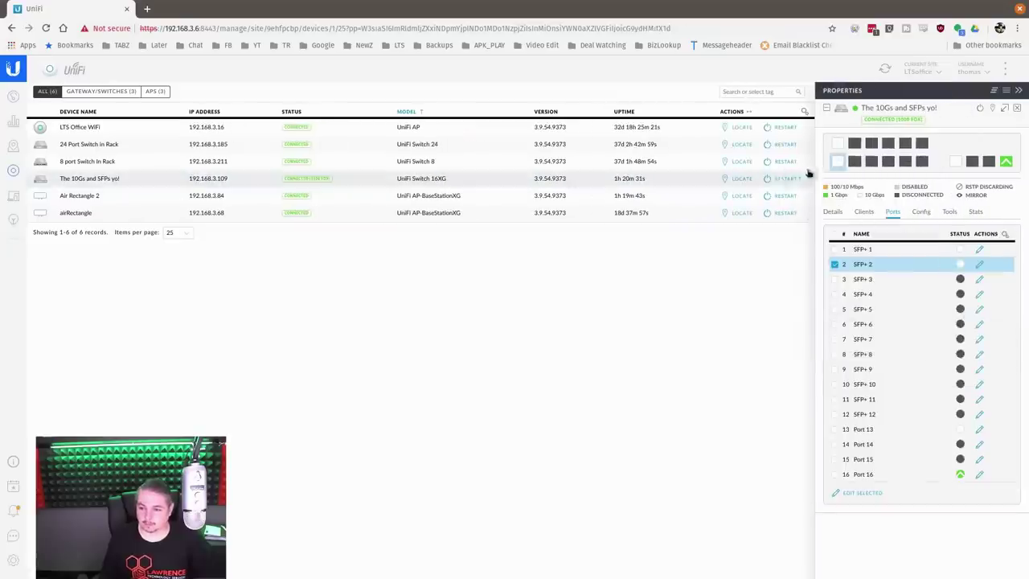
mouse_move(837, 164)
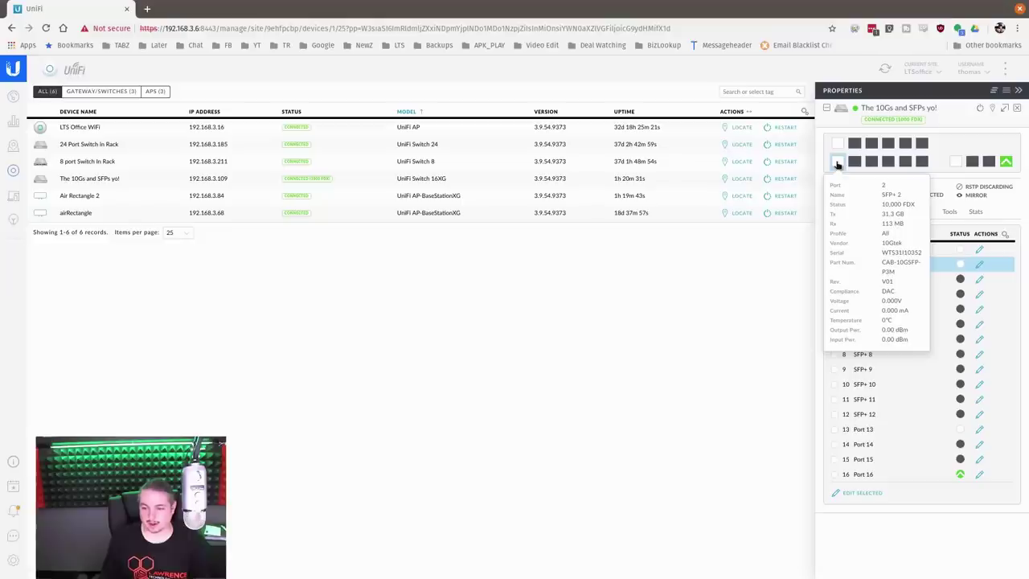
mouse_move(840, 145)
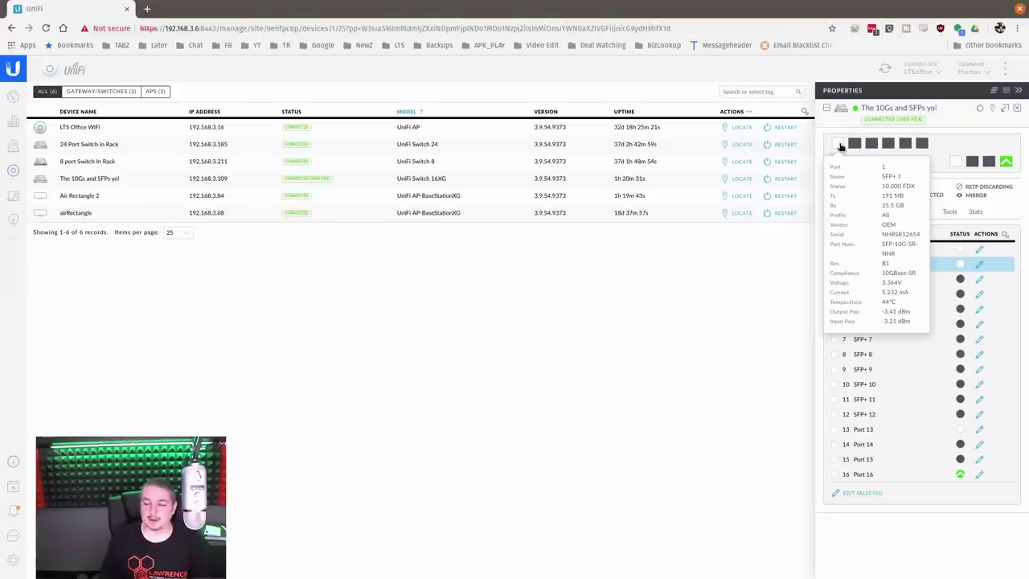
click(839, 145)
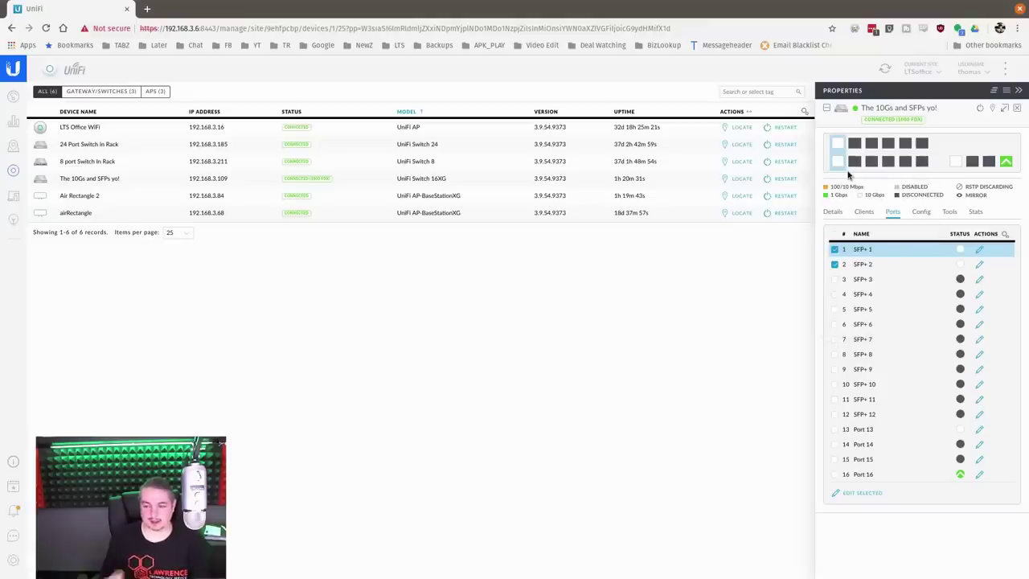
mouse_move(838, 145)
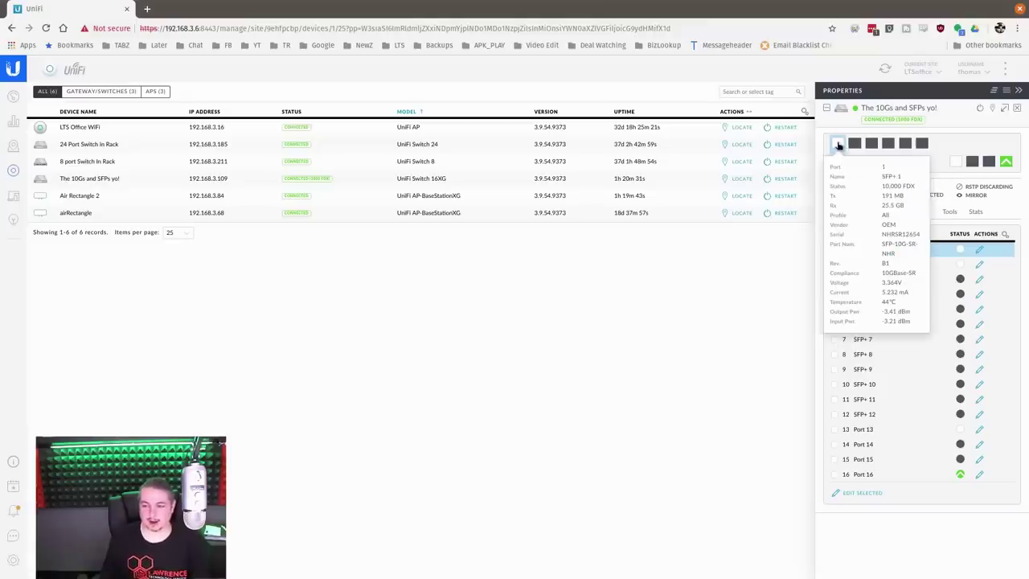